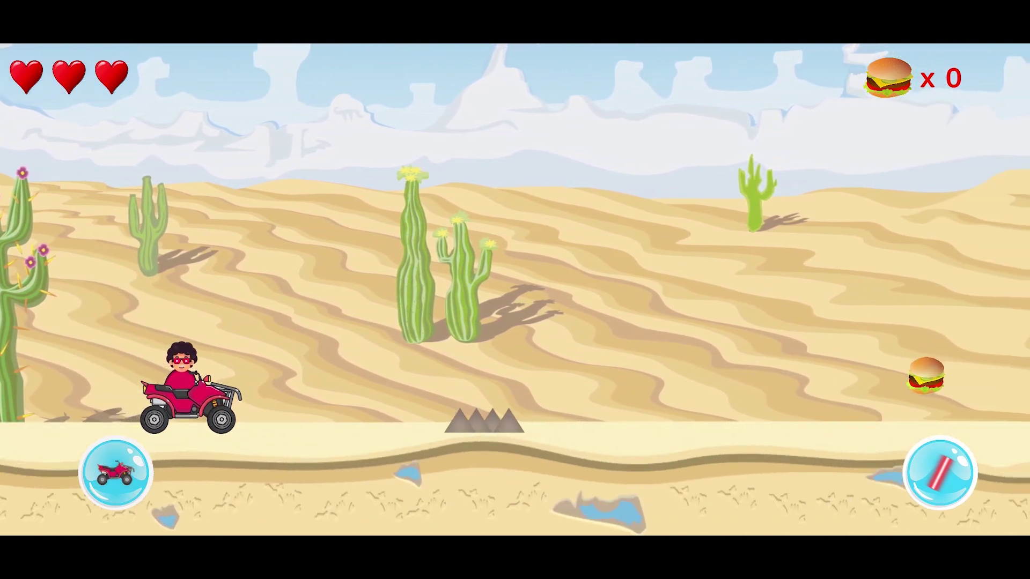
{"action": "key", "text": "space"}
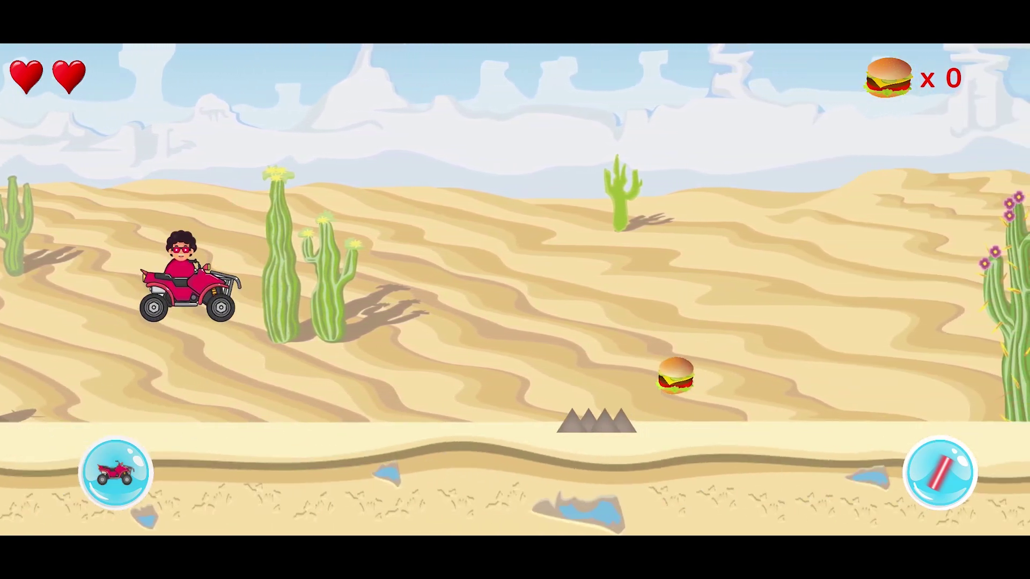
{"action": "key", "text": "space"}
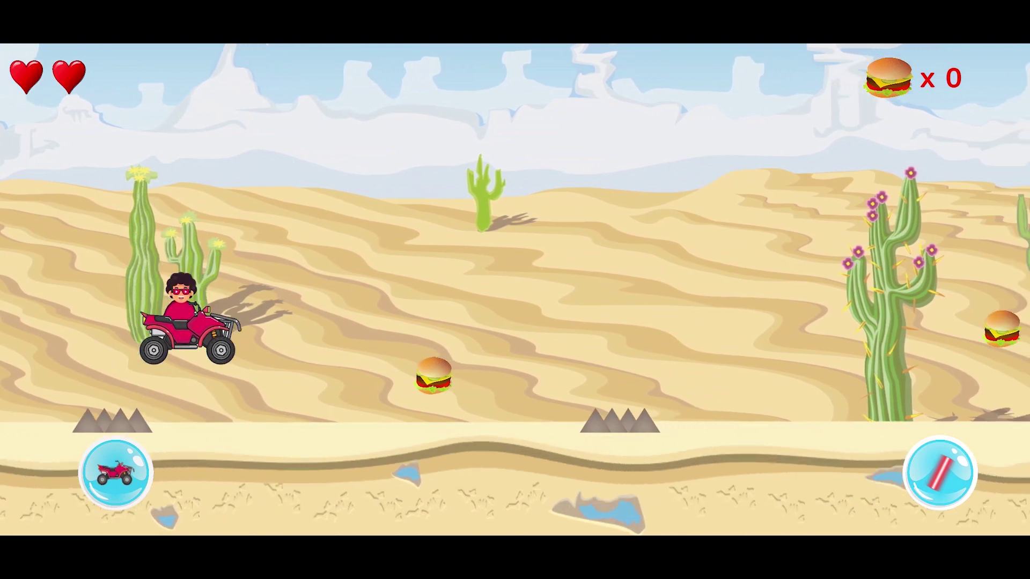
{"action": "key", "text": "space"}
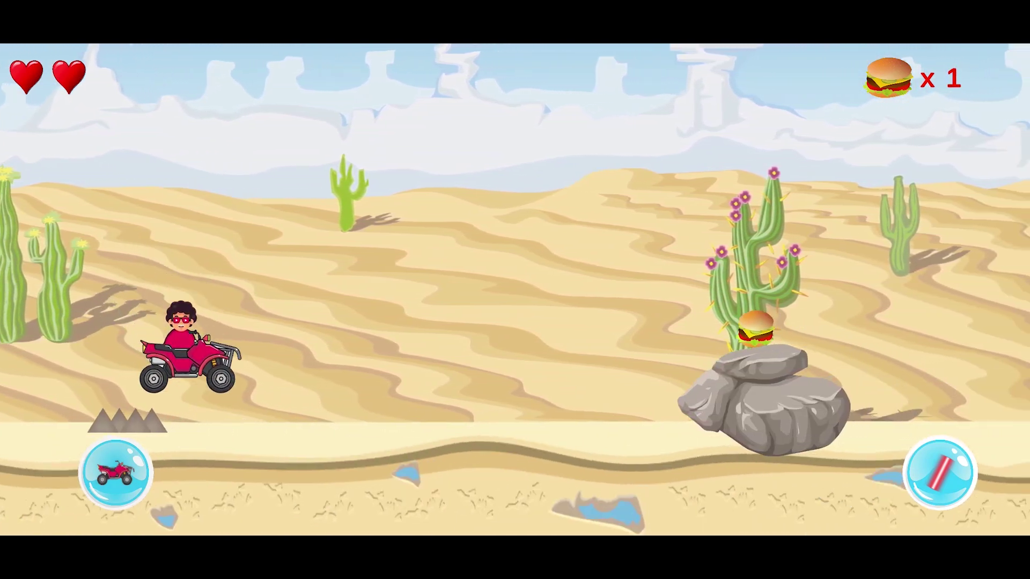
{"action": "key", "text": "space"}
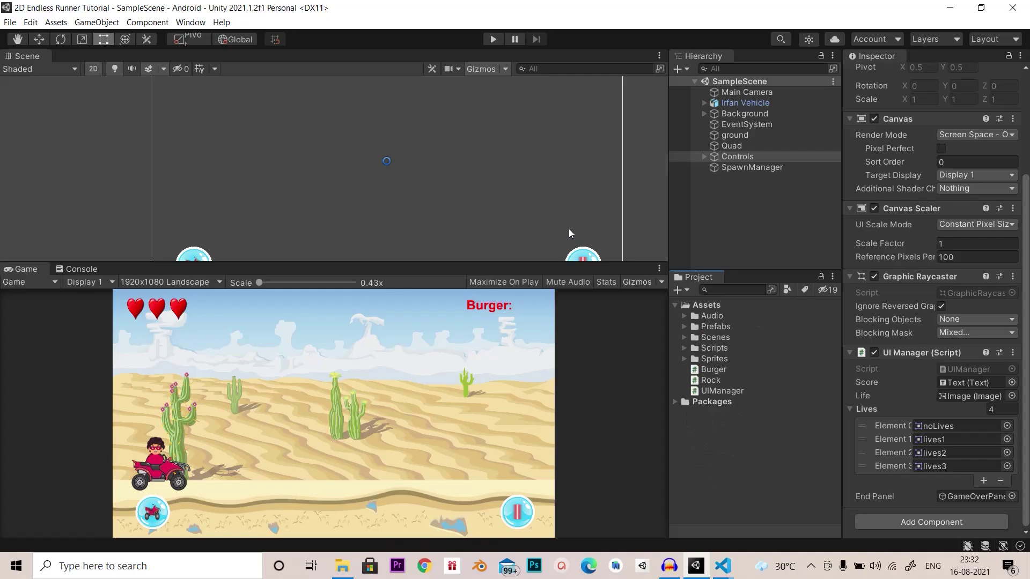
Expand the Audio assets folder, play the jump sound externally, and inspect the S_Music clip's import settings.
{"action": "left_click", "coordinate": [684, 316]}
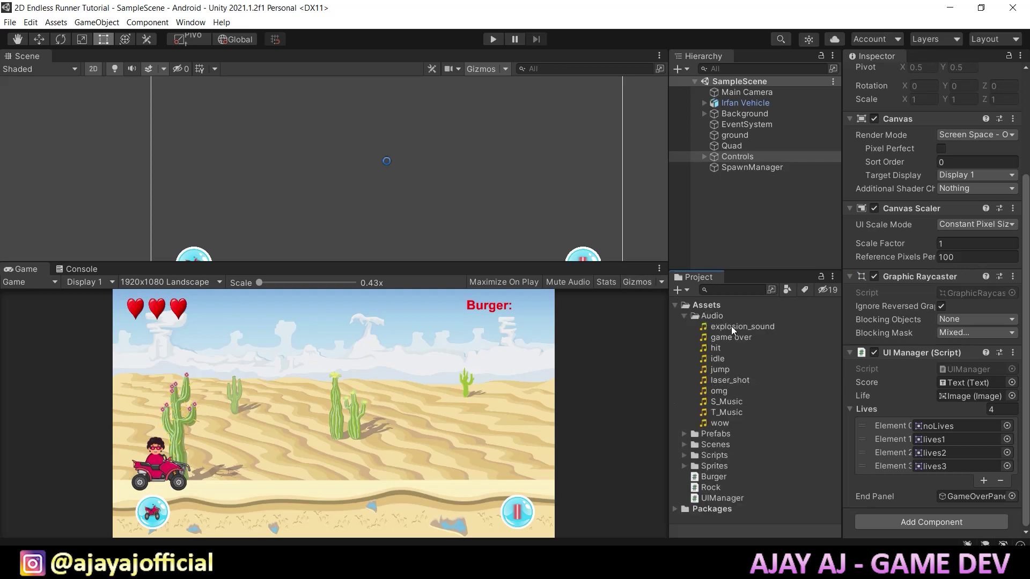
{"action": "double_click", "coordinate": [720, 370]}
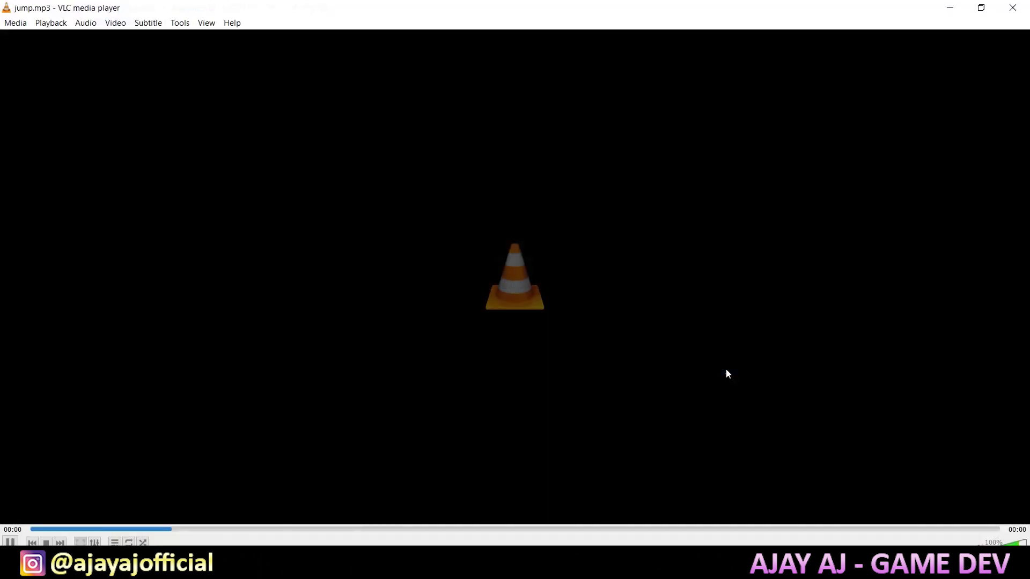
{"action": "left_click", "coordinate": [1013, 7]}
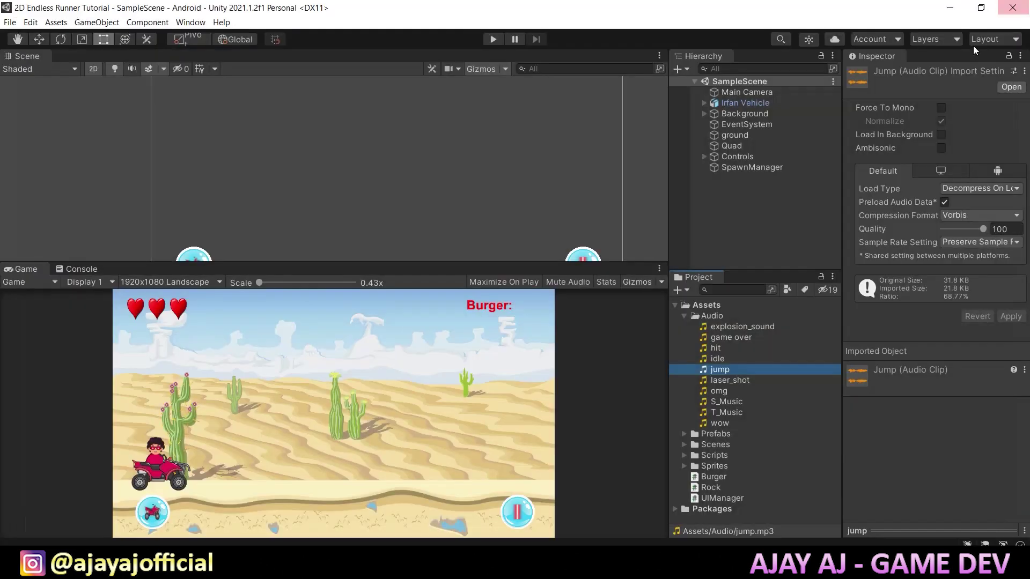
{"action": "left_click", "coordinate": [726, 401]}
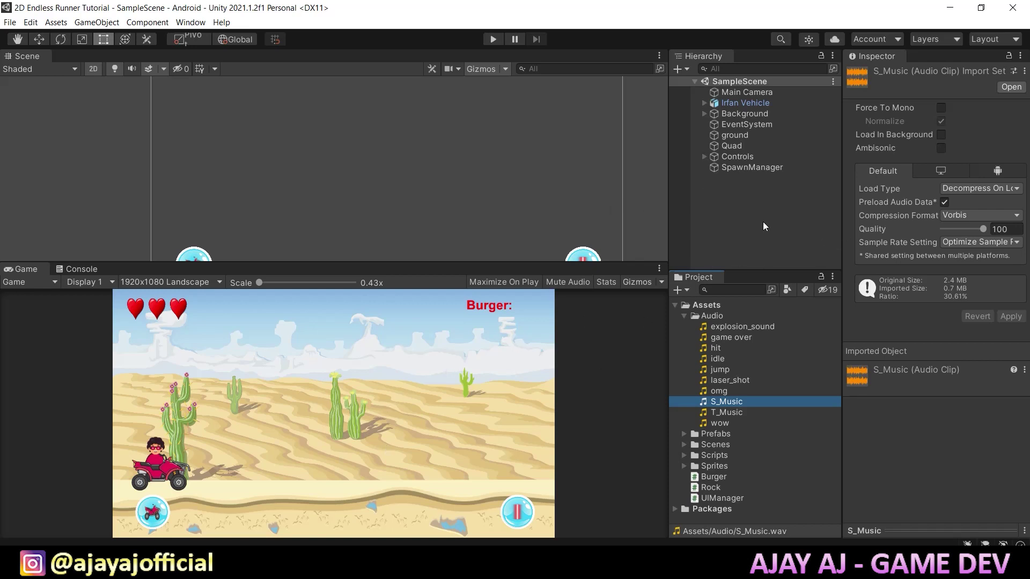
Create a new UI canvas in the scene and name it MainMenu.
{"action": "right_click", "coordinate": [729, 202]}
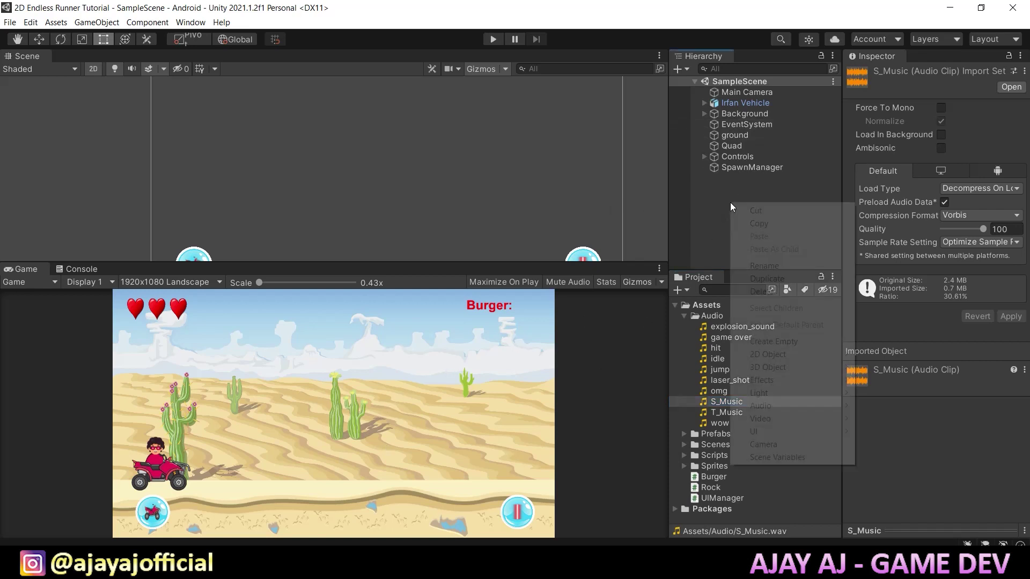
{"action": "mouse_move", "coordinate": [787, 430]}
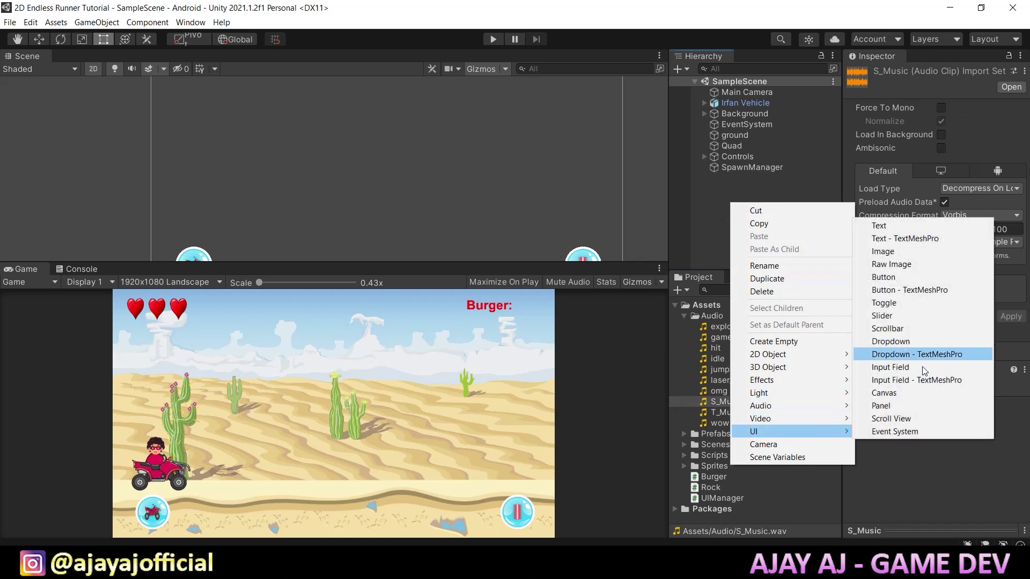
{"action": "left_click", "coordinate": [884, 393]}
{"action": "type", "text": "MainM"}
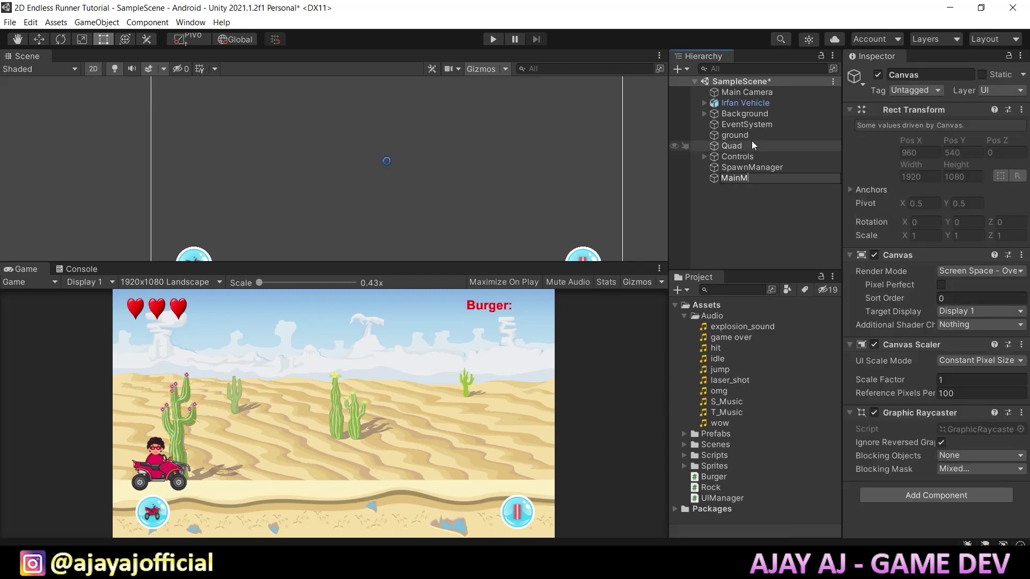
{"action": "type", "text": "enu"}
{"action": "key", "text": "Return"}
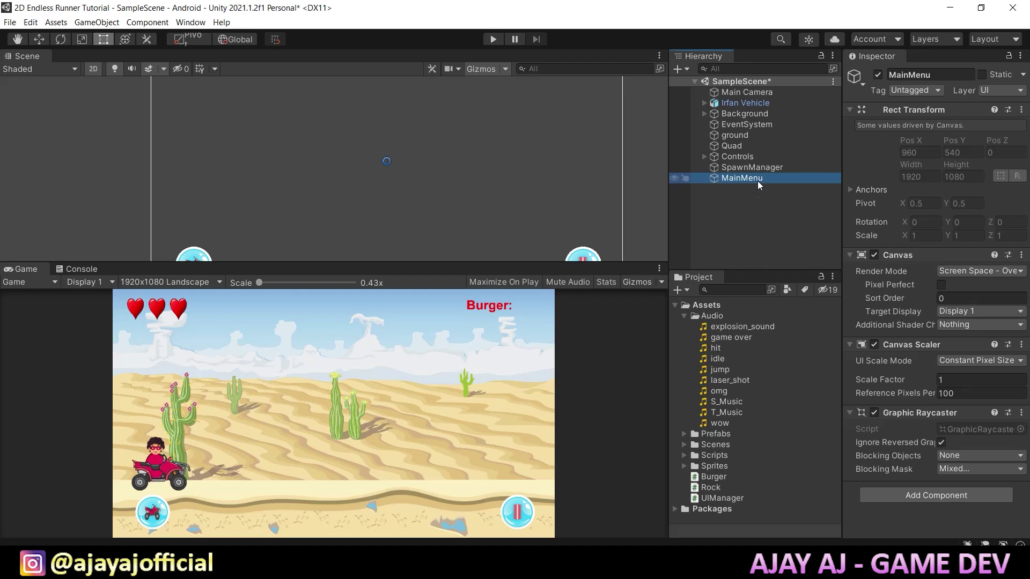
Add a UI Text object under MainMenu with the text "Irfan's Desert Ride".
{"action": "right_click", "coordinate": [758, 179]}
{"action": "mouse_move", "coordinate": [805, 421]}
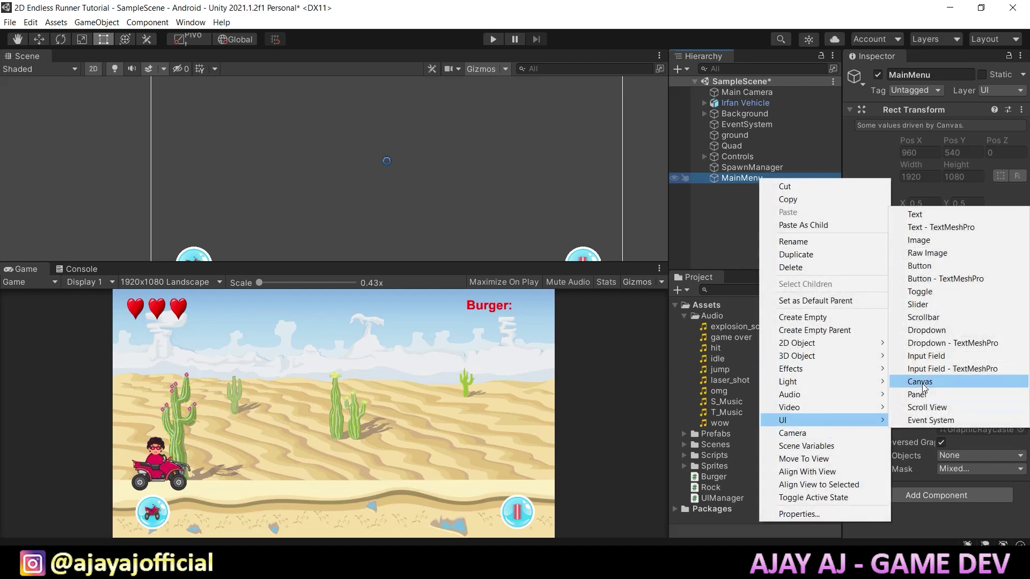
{"action": "left_click", "coordinate": [914, 214]}
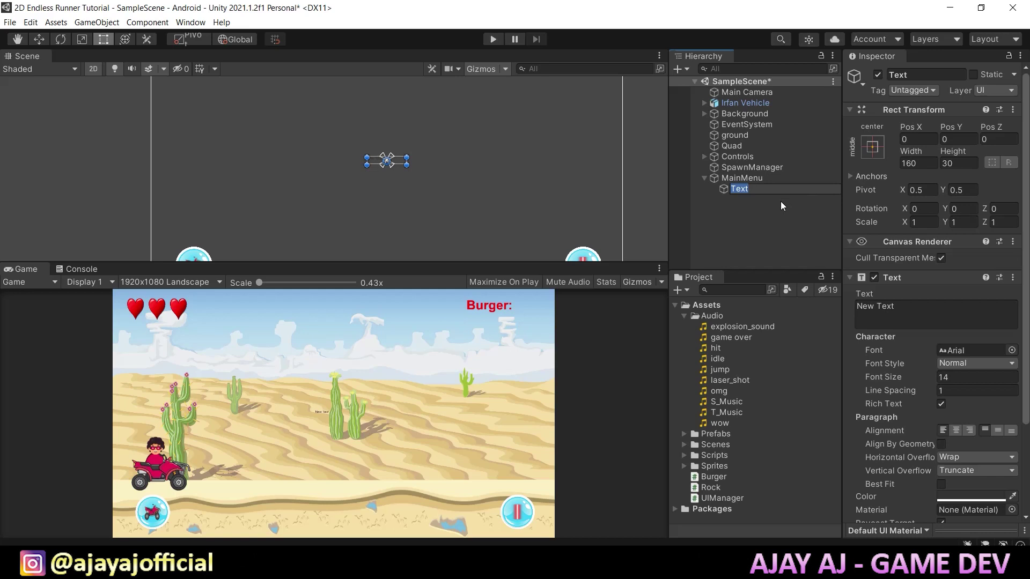
{"action": "left_click", "coordinate": [936, 311]}
{"action": "key", "text": "ctrl+a"}
{"action": "type", "text": "Irfan's Desert Ride"}
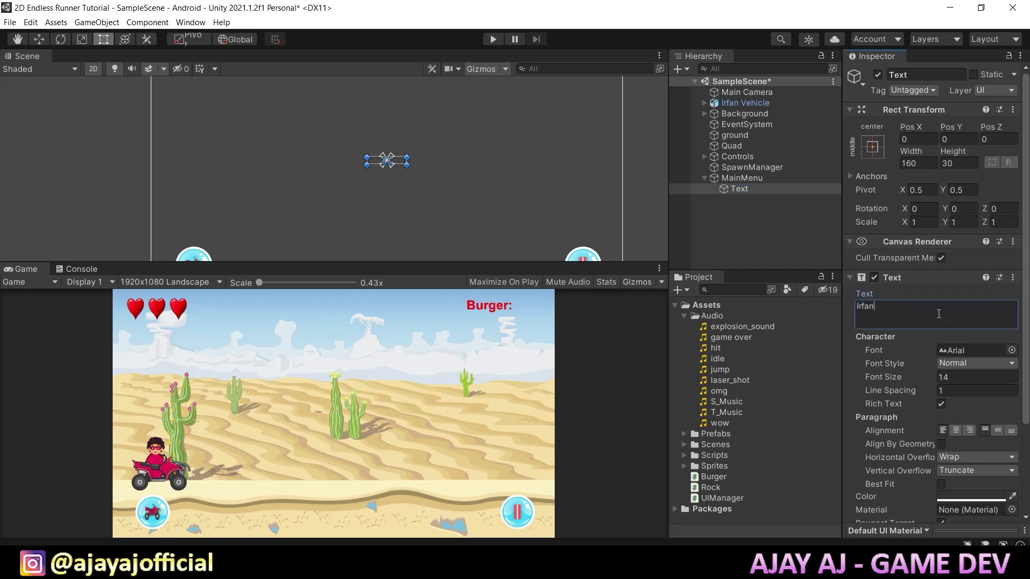
Make the title text bold at font size 50, with horizontal and vertical overflow set to Overflow.
{"action": "left_click", "coordinate": [976, 377]}
{"action": "type", "text": "50"}
{"action": "left_click", "coordinate": [976, 363]}
{"action": "left_click", "coordinate": [960, 375]}
{"action": "left_click", "coordinate": [976, 457]}
{"action": "left_click", "coordinate": [976, 470]}
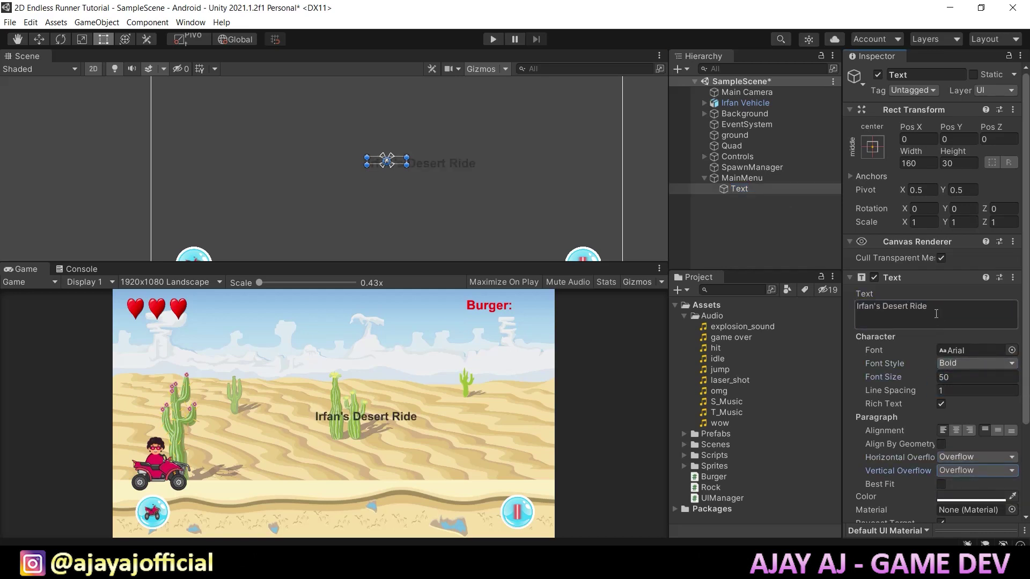
Break the title onto two lines after "Irfan's", centre it, enlarge it to font size 150 and colour it red.
{"action": "left_click", "coordinate": [894, 306]}
{"action": "key", "text": "Delete"}
{"action": "key", "text": "Return"}
{"action": "scroll", "coordinate": [933, 376], "scroll_direction": "down", "scroll_amount": 3}
{"action": "left_click", "coordinate": [971, 383]}
{"action": "left_click", "coordinate": [1017, 220]}
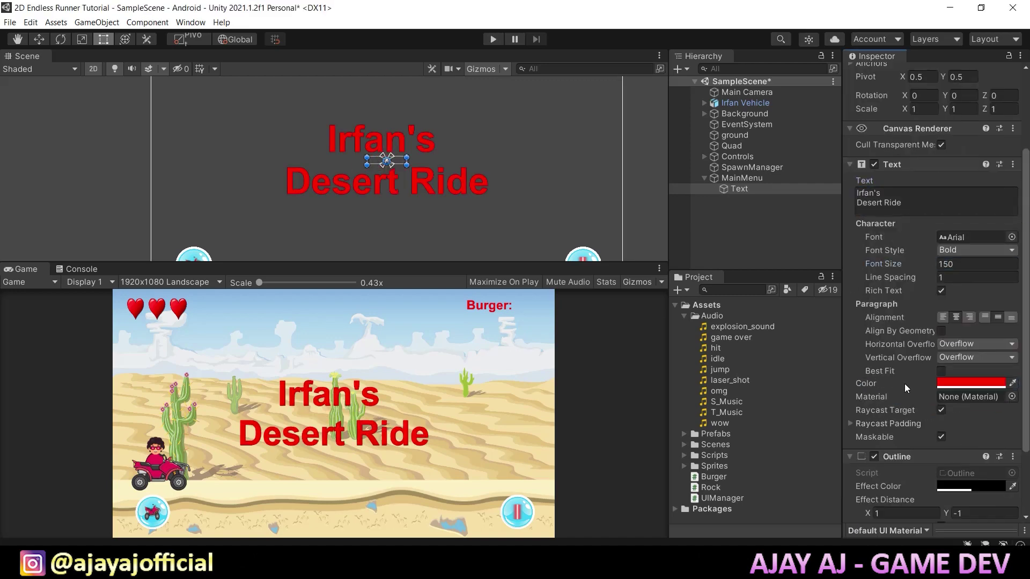
Give the title a white Outline with effect distance 15, -15 and raise it to Y position 338.
{"action": "scroll", "coordinate": [933, 322], "scroll_direction": "down", "scroll_amount": 3}
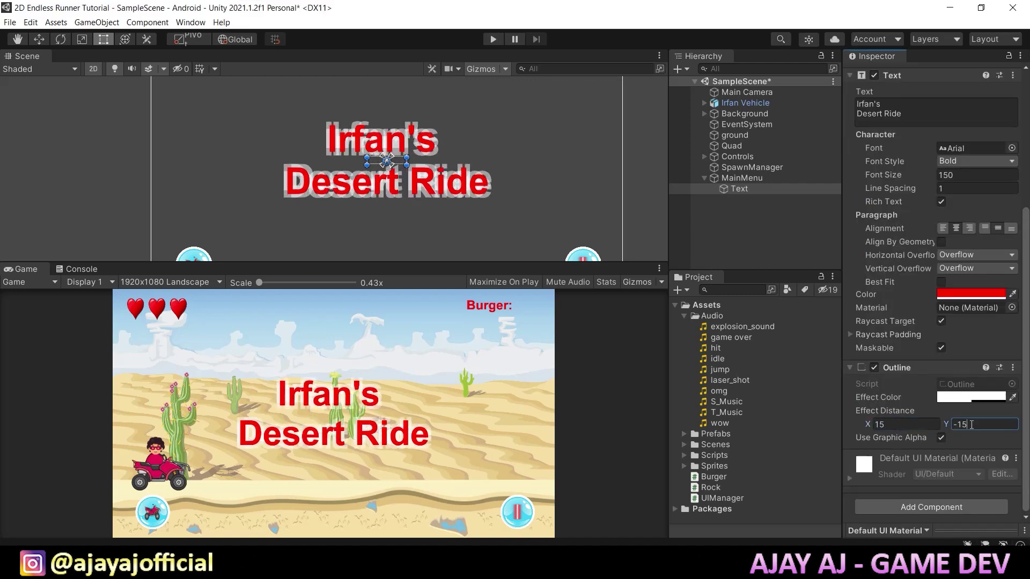
{"action": "double_click", "coordinate": [739, 188]}
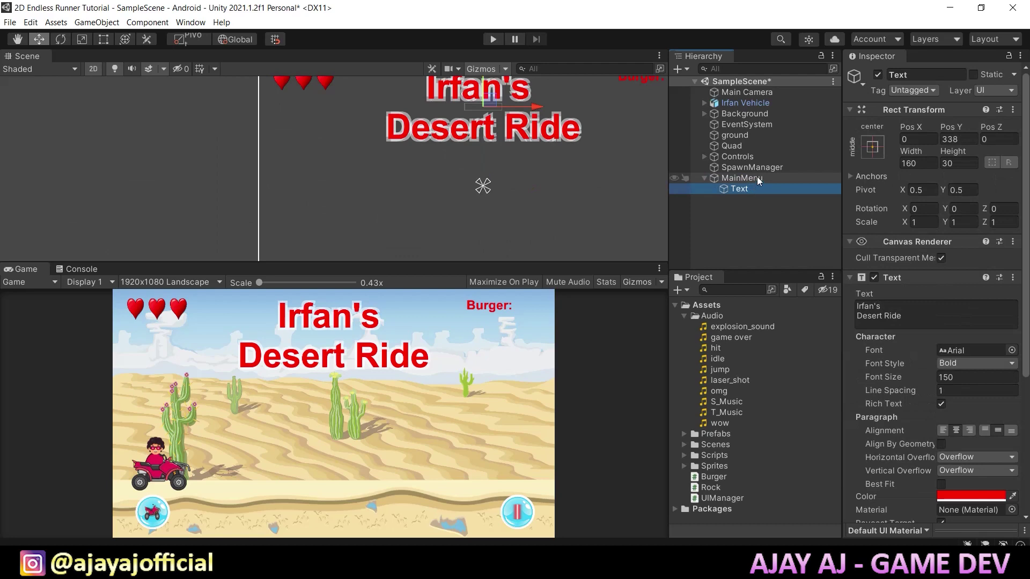
Add a 400 by 100 button under MainMenu, with red normal, green highlighted and yellow pressed colours.
{"action": "right_click", "coordinate": [757, 178]}
{"action": "mouse_move", "coordinate": [818, 419]}
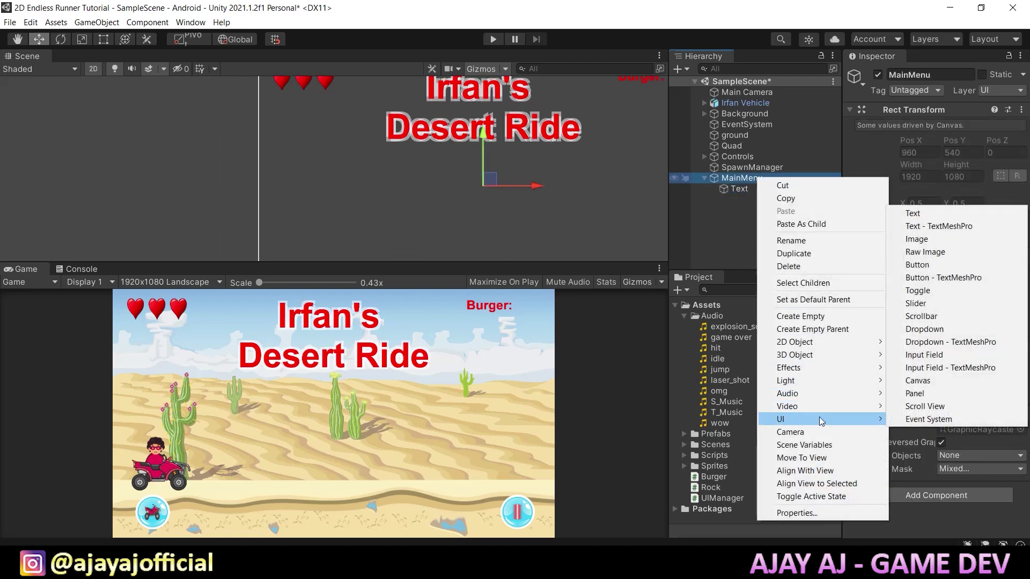
{"action": "left_click", "coordinate": [916, 264]}
{"action": "double_click", "coordinate": [969, 163]}
{"action": "type", "text": "100"}
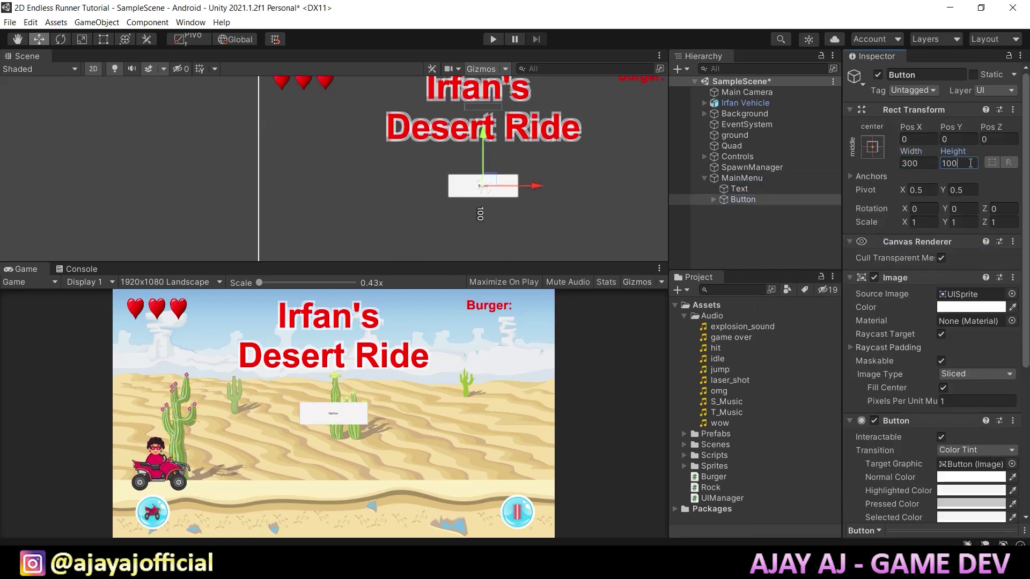
{"action": "key", "text": "shift+Tab"}
{"action": "type", "text": "400"}
{"action": "left_click", "coordinate": [970, 307]}
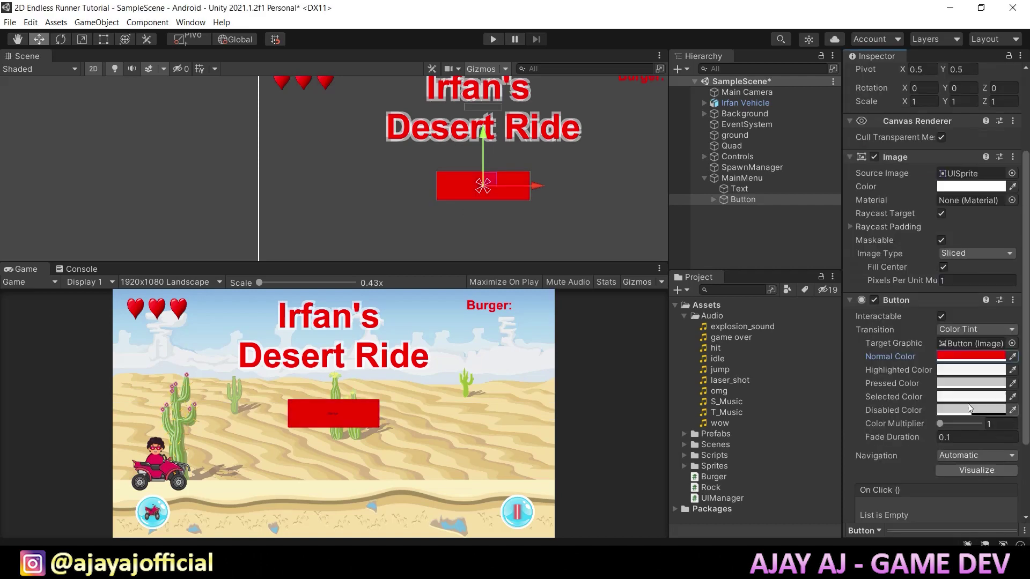
{"action": "left_click", "coordinate": [971, 307]}
Label the button "Start" in bold, with horizontal and vertical overflow set to Overflow.
{"action": "left_click", "coordinate": [749, 210]}
{"action": "left_click", "coordinate": [974, 344]}
{"action": "left_click", "coordinate": [975, 357]}
{"action": "left_click", "coordinate": [975, 250]}
{"action": "left_click", "coordinate": [936, 199]}
{"action": "type", "text": "Start"}
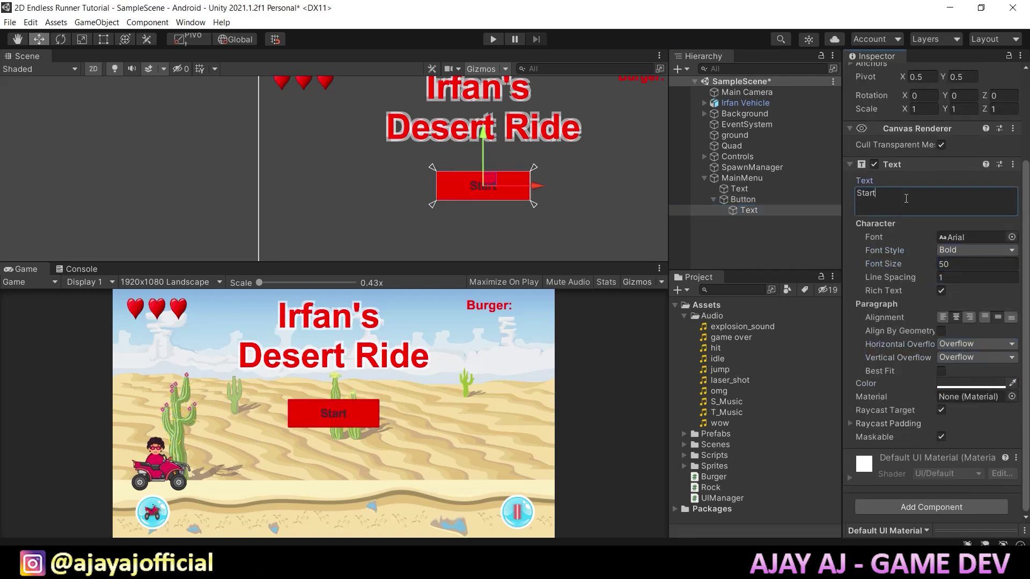
Colour the Start label white and set its font size to 75.
{"action": "left_click", "coordinate": [971, 383]}
{"action": "double_click", "coordinate": [976, 263]}
{"action": "type", "text": "75"}
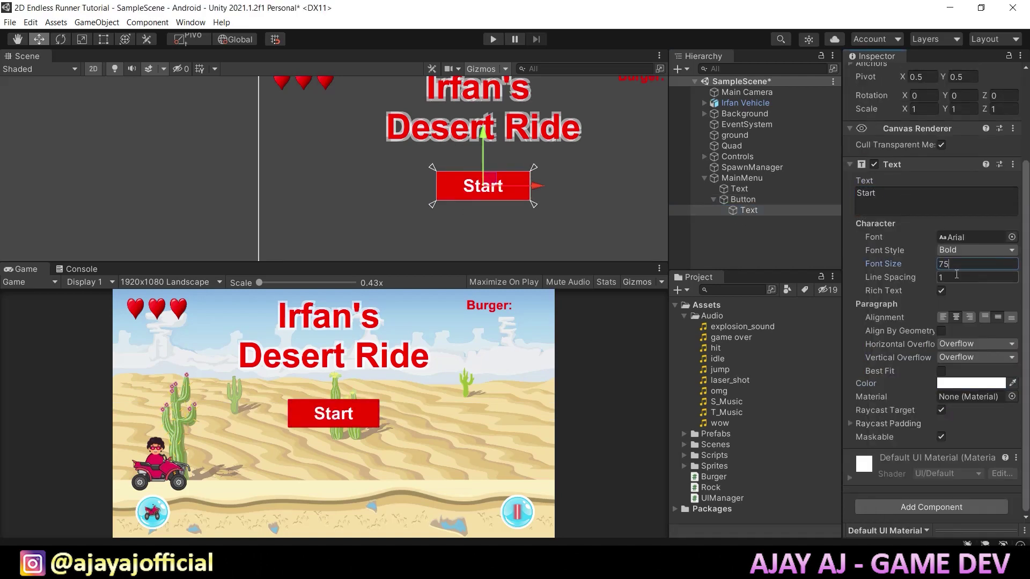
{"action": "left_click", "coordinate": [742, 199]}
{"action": "left_click", "coordinate": [749, 191]}
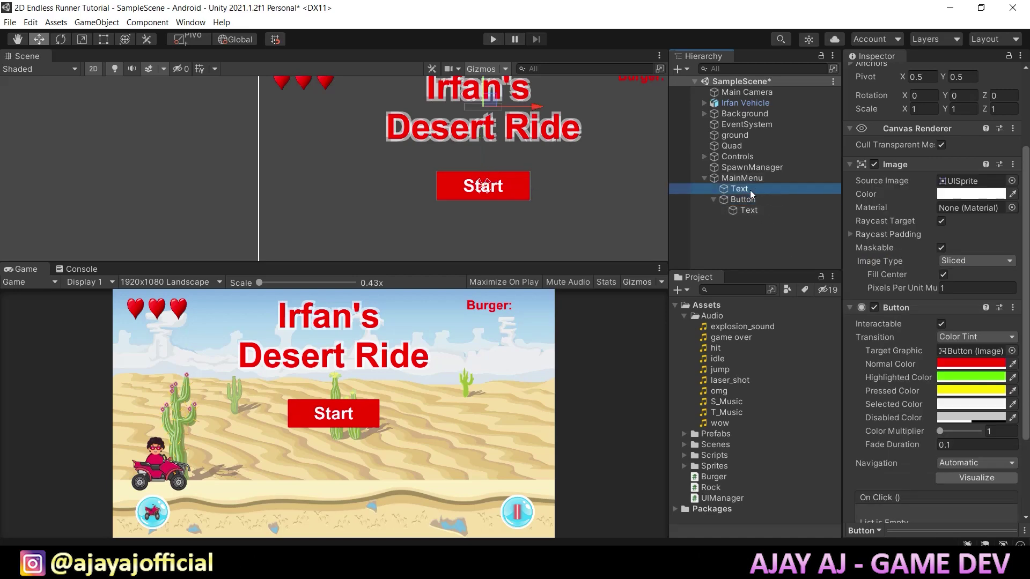
{"action": "left_click", "coordinate": [750, 199]}
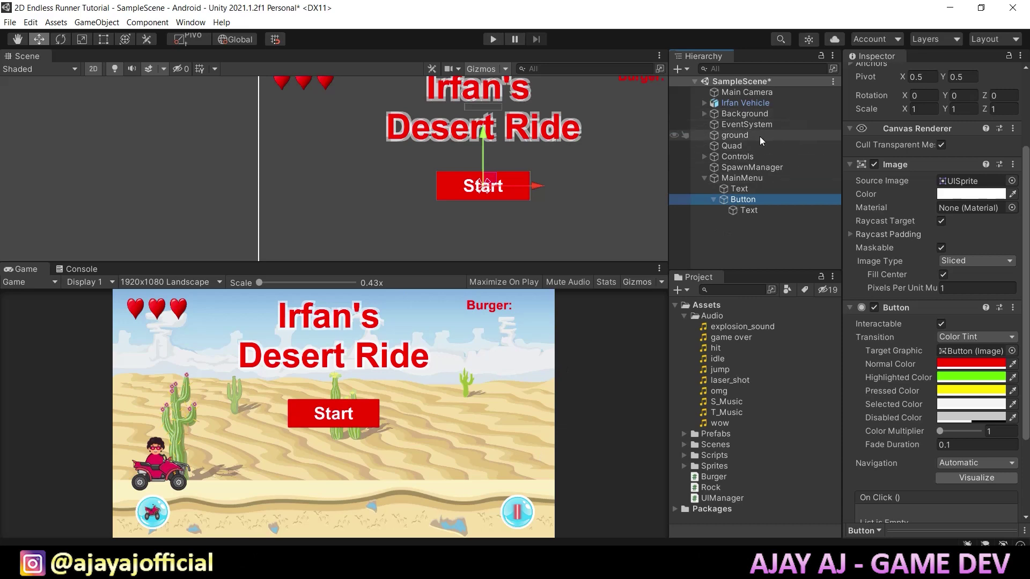
Deactivate the Controls canvas so only the main menu interface is displayed.
{"action": "left_click", "coordinate": [767, 157]}
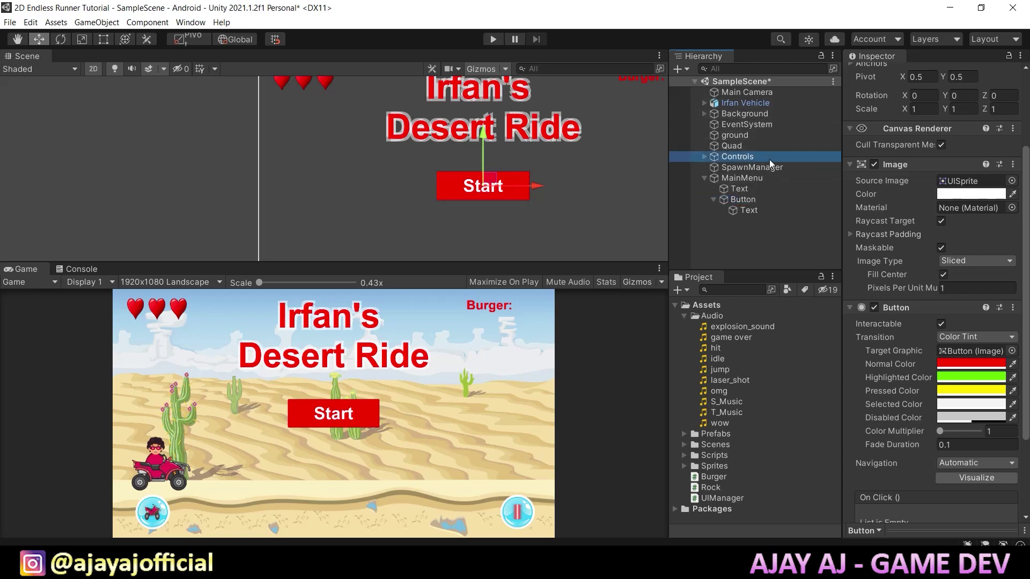
{"action": "scroll", "coordinate": [874, 181], "scroll_direction": "up", "scroll_amount": 4}
{"action": "left_click", "coordinate": [876, 75]}
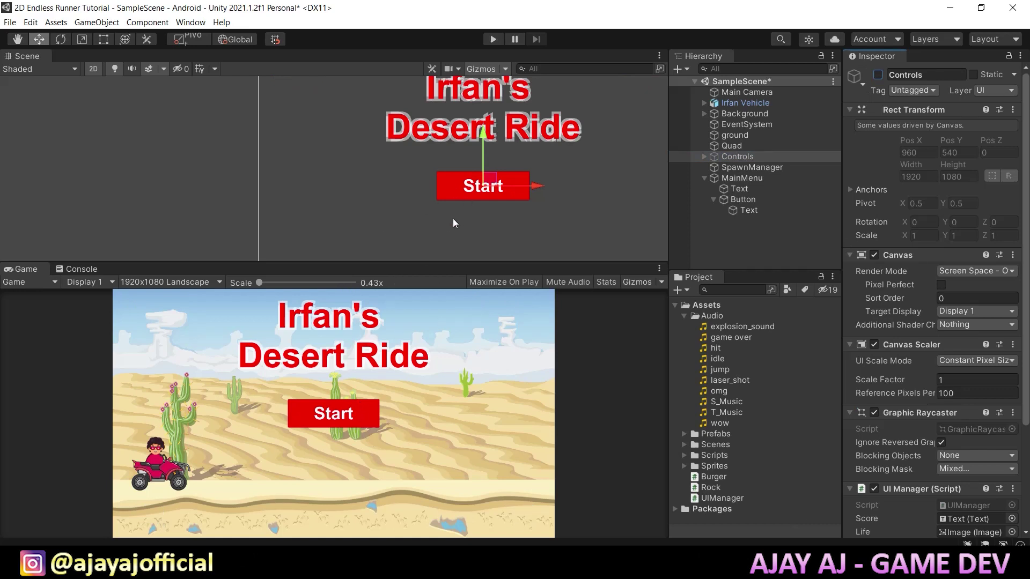
Open the Animation window and dock it beside the Console.
{"action": "middle_click_drag", "start_coordinate": [434, 160], "coordinate": [416, 205]}
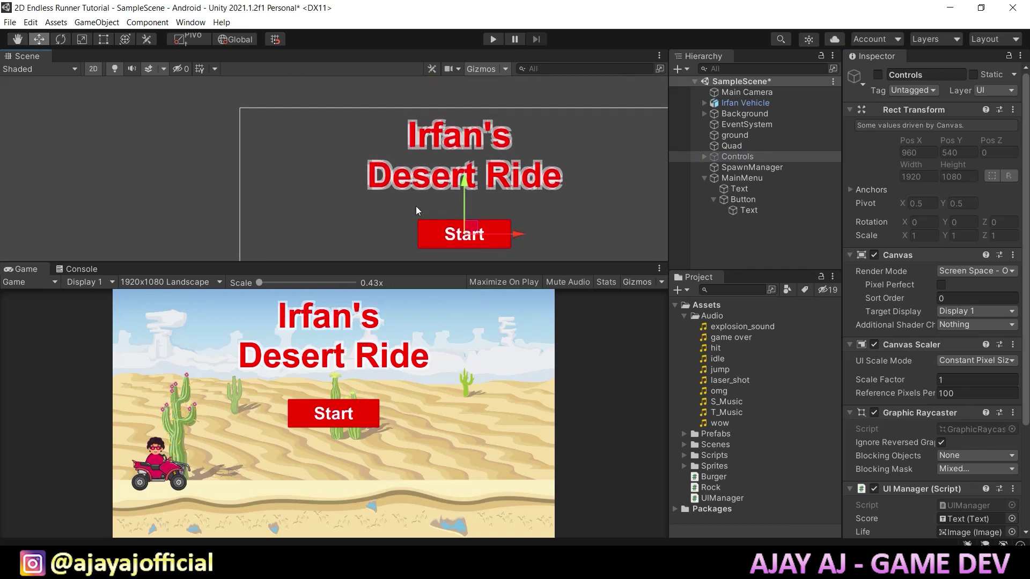
{"action": "scroll", "coordinate": [489, 198], "scroll_direction": "up", "scroll_amount": 1}
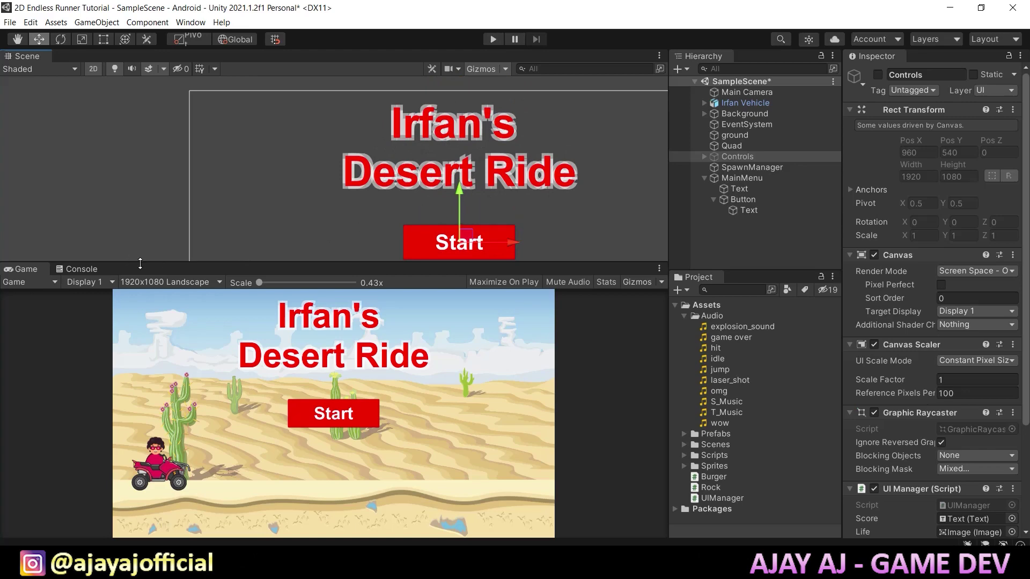
{"action": "left_click", "coordinate": [204, 23]}
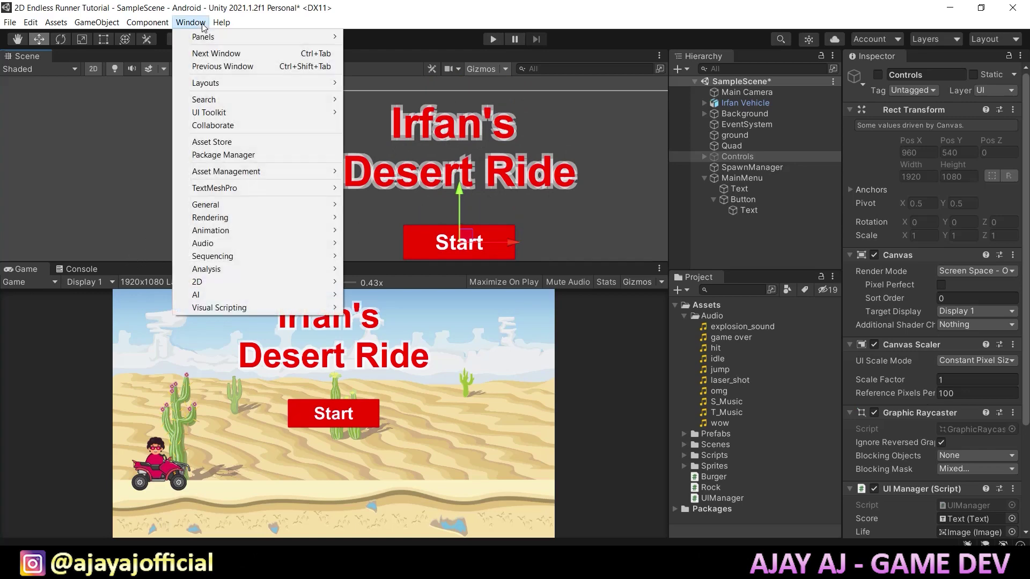
{"action": "mouse_move", "coordinate": [279, 231]}
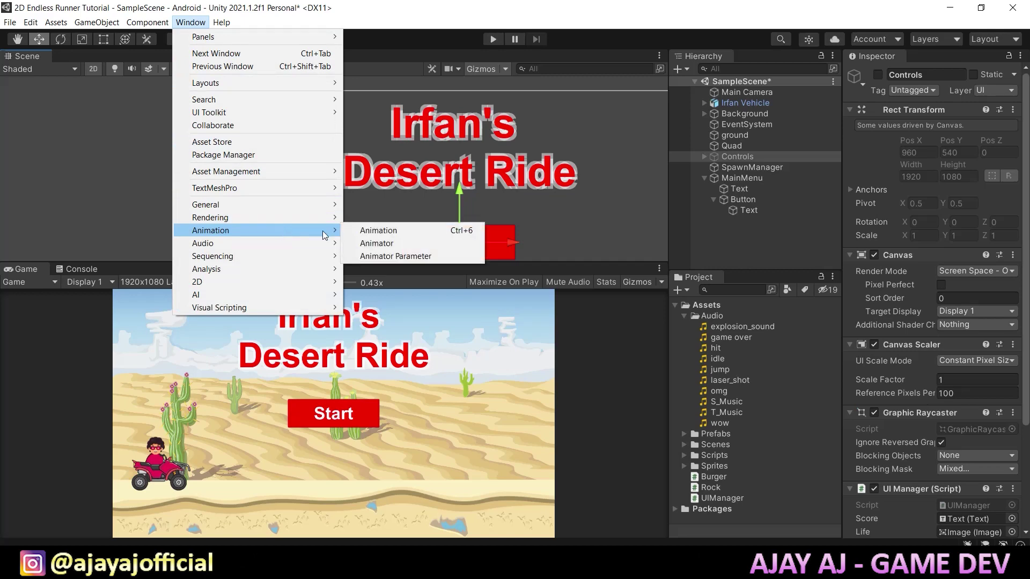
{"action": "left_click", "coordinate": [366, 230]}
{"action": "left_click_drag", "start_coordinate": [110, 181], "coordinate": [277, 277]}
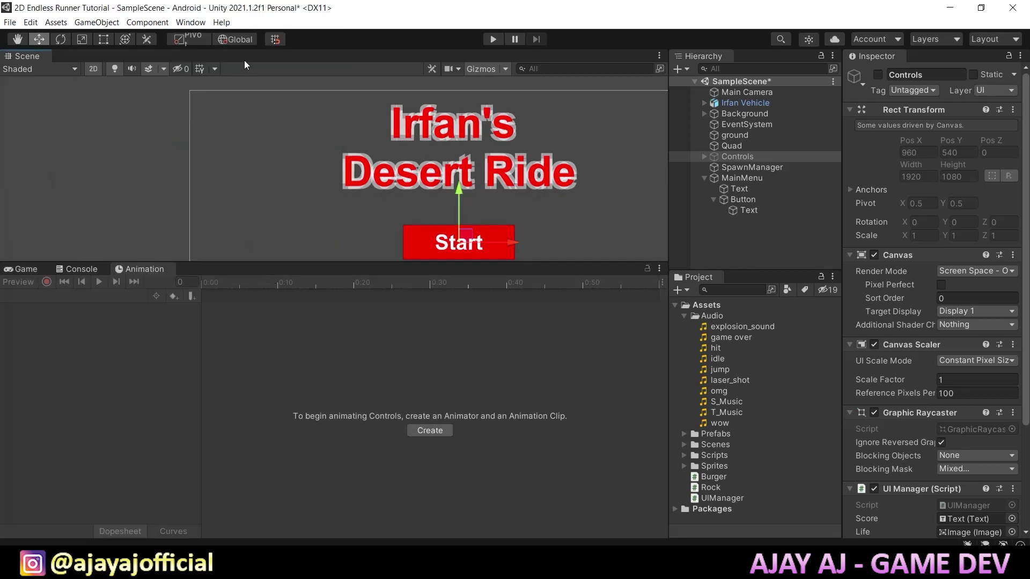
Open the Animator window beside the Scene view and return to the Scene view.
{"action": "left_click", "coordinate": [160, 24]}
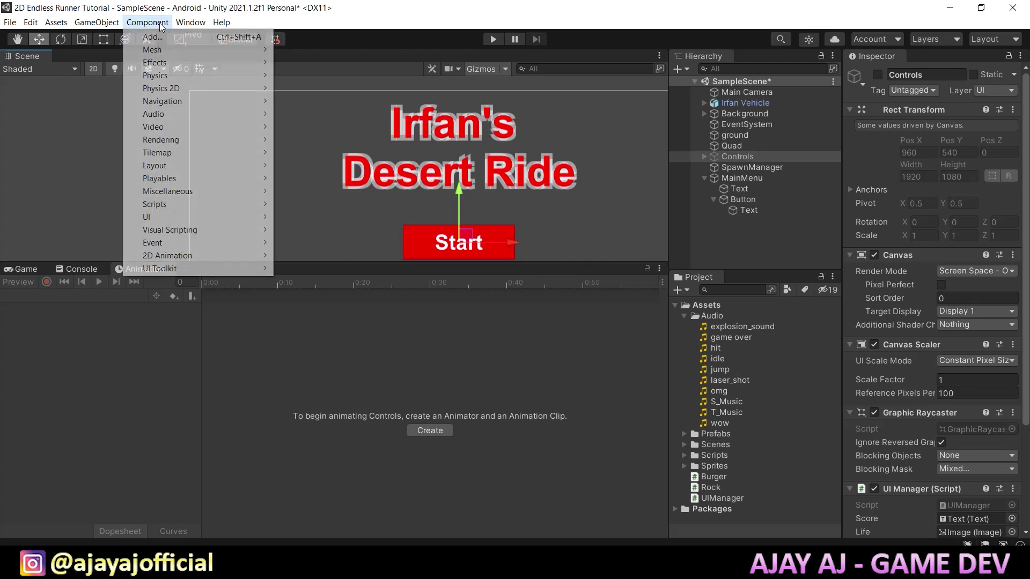
{"action": "mouse_move", "coordinate": [223, 219]}
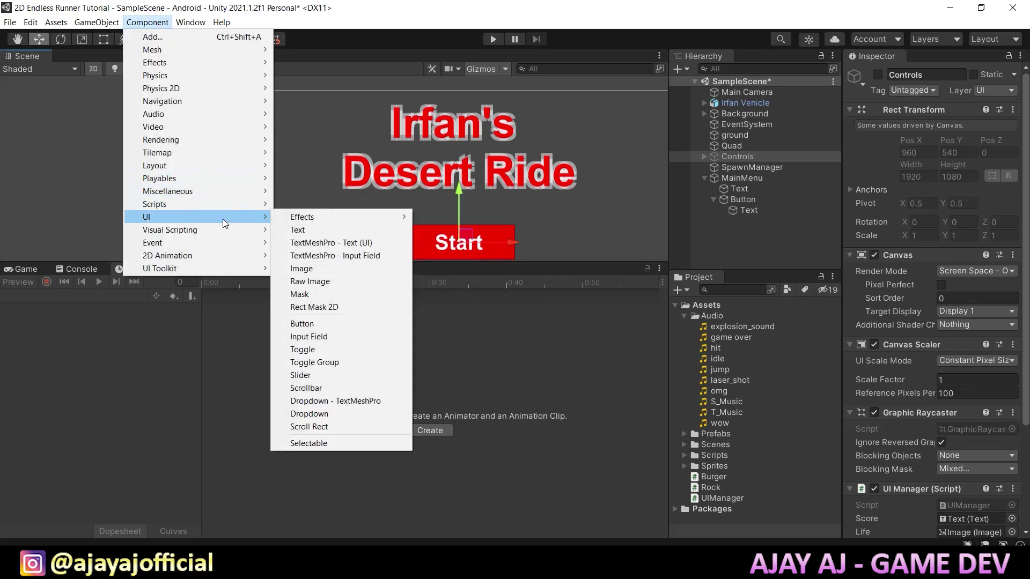
{"action": "mouse_move", "coordinate": [190, 22]}
{"action": "mouse_move", "coordinate": [257, 226]}
{"action": "left_click", "coordinate": [360, 240]}
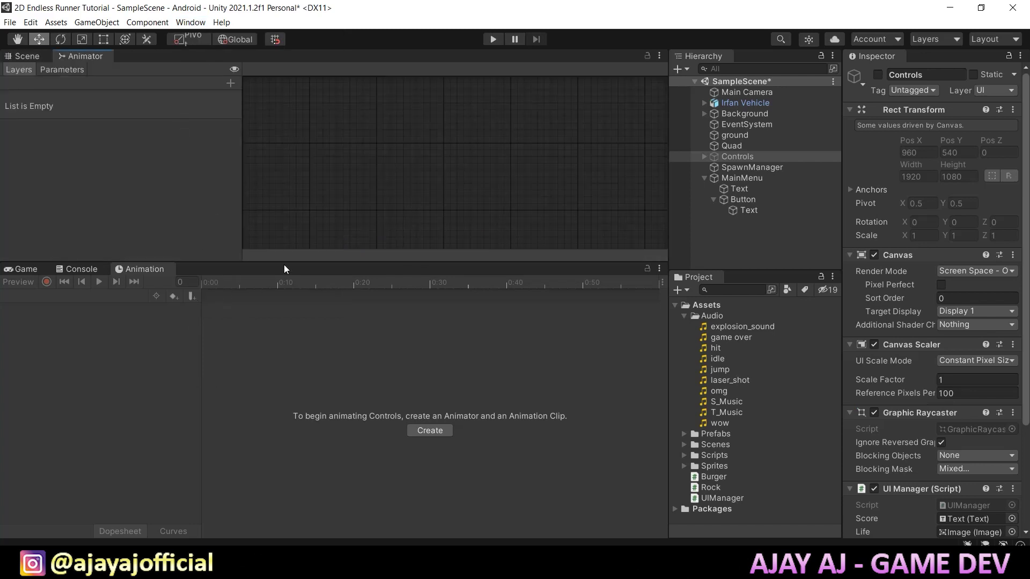
{"action": "key", "text": "ctrl+1"}
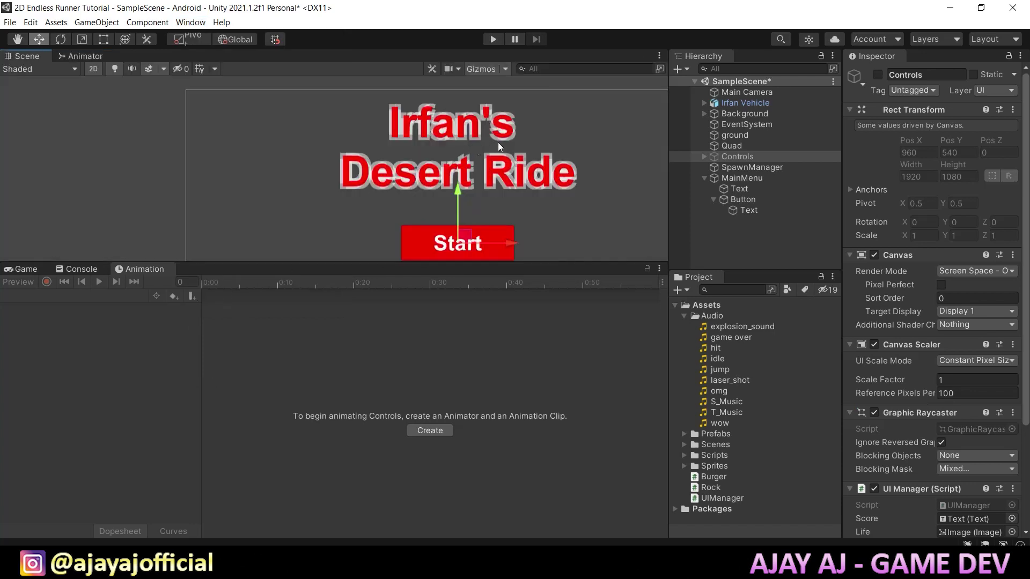
Start a new animation clip for the main menu's title text and create an Animations folder in Assets for it.
{"action": "left_click", "coordinate": [755, 189]}
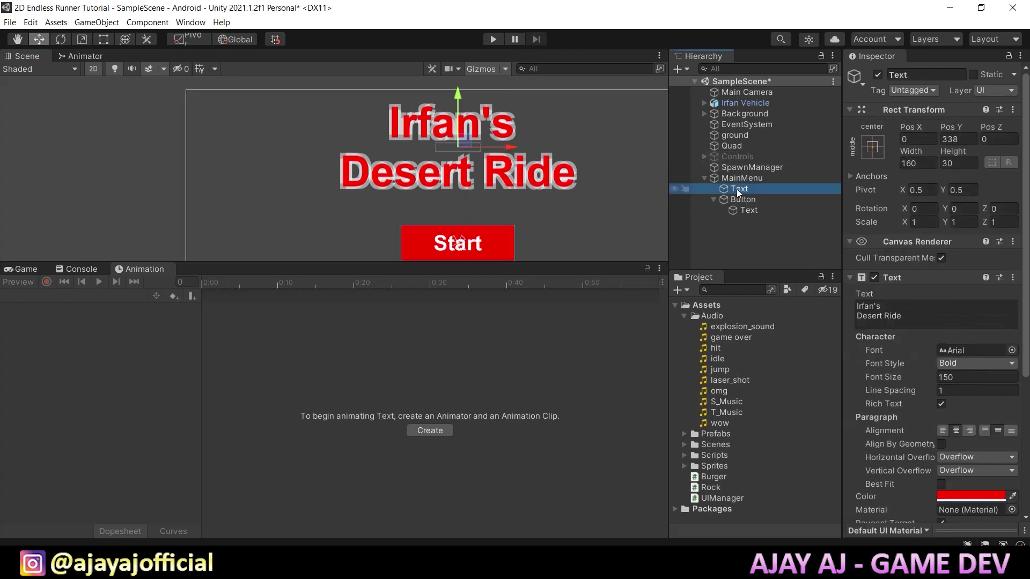
{"action": "left_click", "coordinate": [431, 430]}
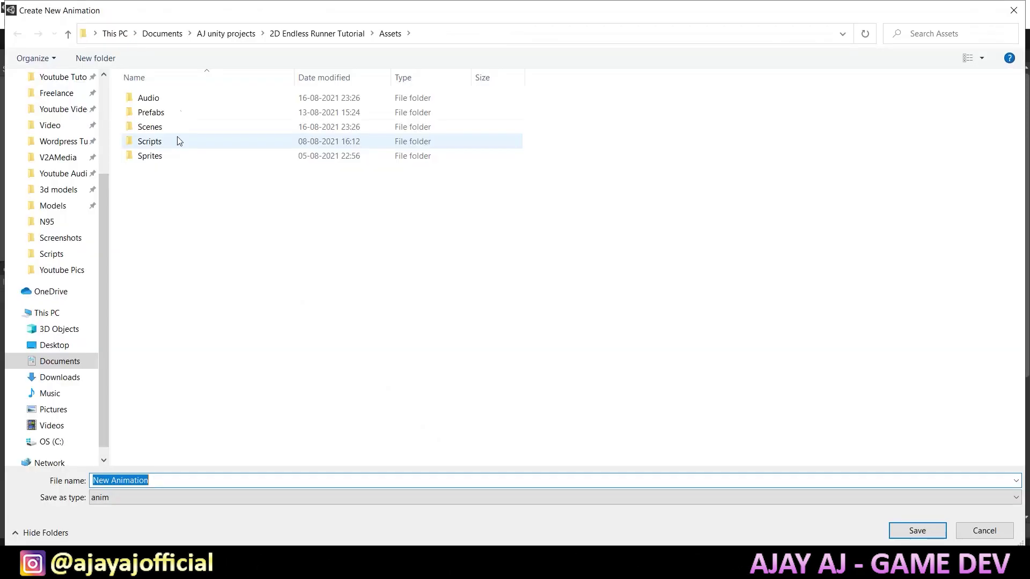
{"action": "left_click", "coordinate": [112, 63]}
{"action": "type", "text": "Anima"}
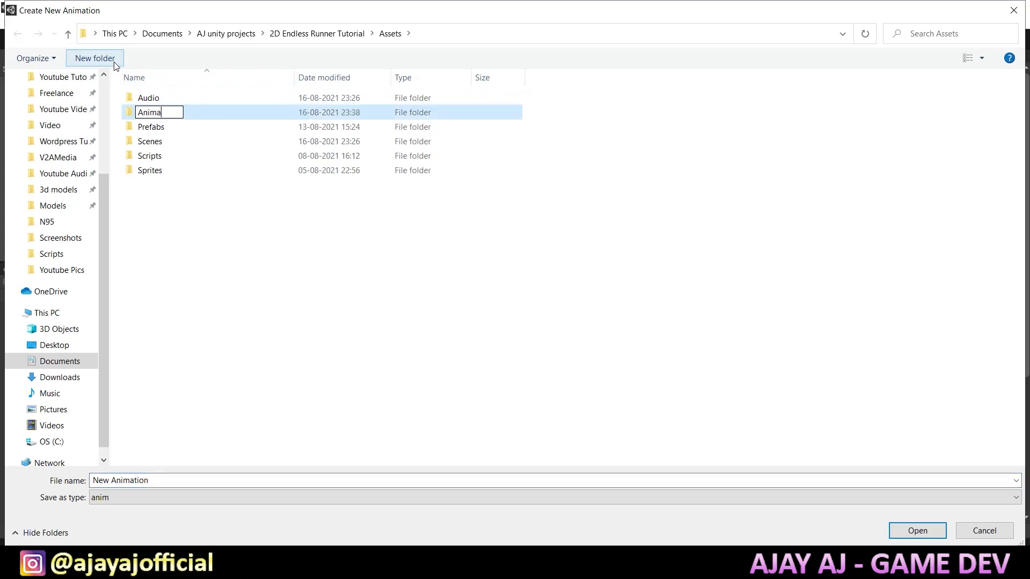
{"action": "type", "text": "tions"}
{"action": "key", "text": "Return"}
{"action": "key", "text": "Return"}
Save the title text's new clip as Title Animation in the Animations folder.
{"action": "left_click", "coordinate": [186, 480]}
{"action": "type", "text": "T"}
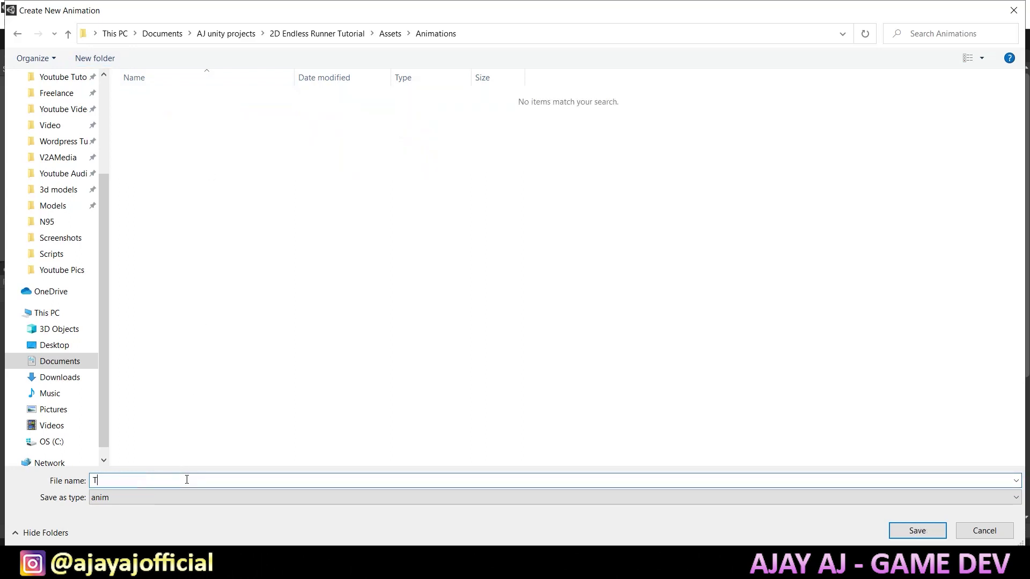
{"action": "type", "text": "itle ANimation"}
{"action": "key", "text": "Return"}
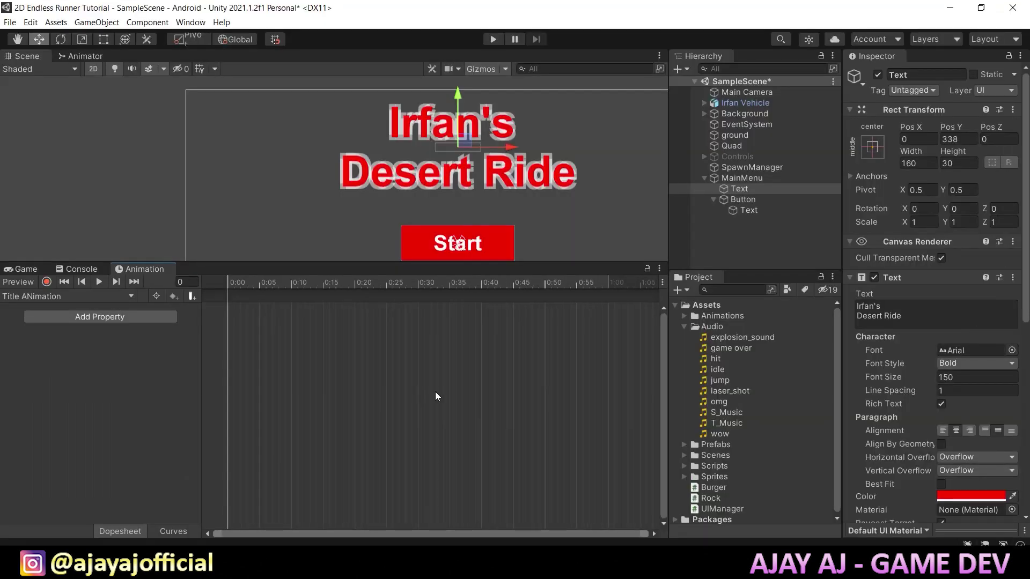
Enable keyframe recording for the Title Animation clip.
{"action": "scroll", "coordinate": [435, 391], "scroll_direction": "up", "scroll_amount": 2}
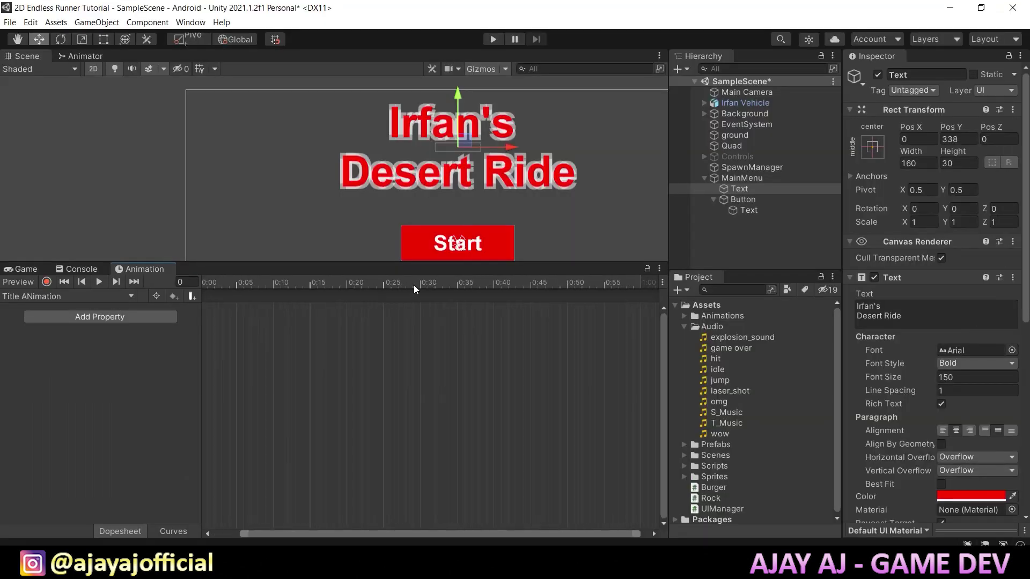
{"action": "scroll", "coordinate": [485, 296], "scroll_direction": "down", "scroll_amount": 2}
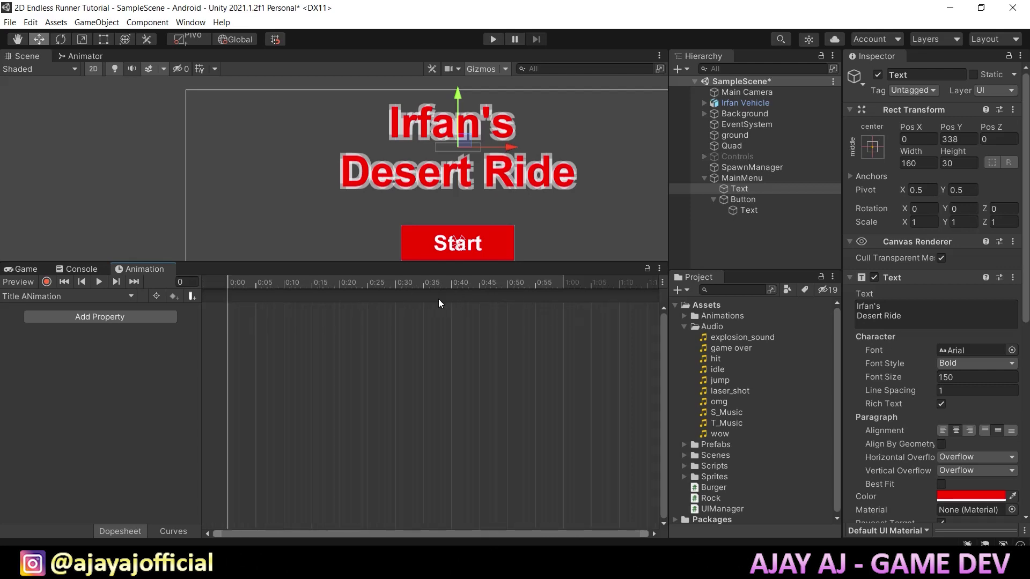
{"action": "scroll", "coordinate": [447, 192], "scroll_direction": "up", "scroll_amount": 2}
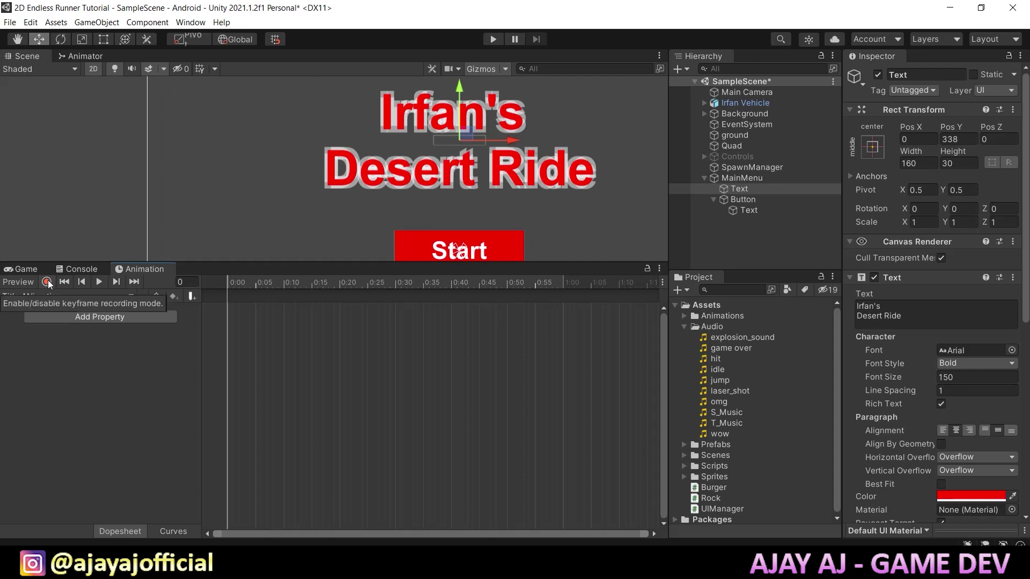
{"action": "left_click", "coordinate": [47, 282]}
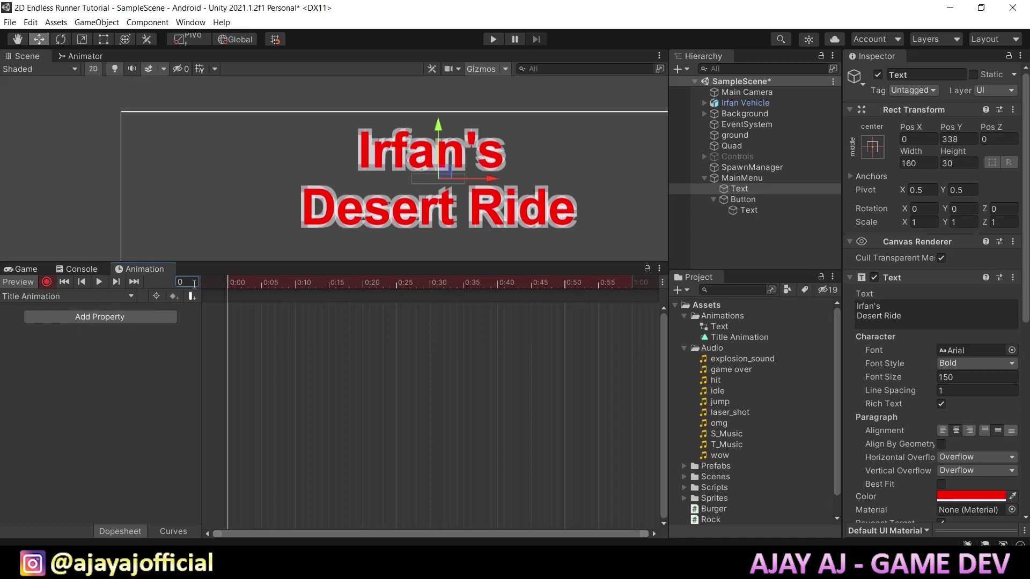
{"action": "left_click", "coordinate": [191, 284]}
{"action": "type", "text": "10"}
{"action": "key", "text": "Return"}
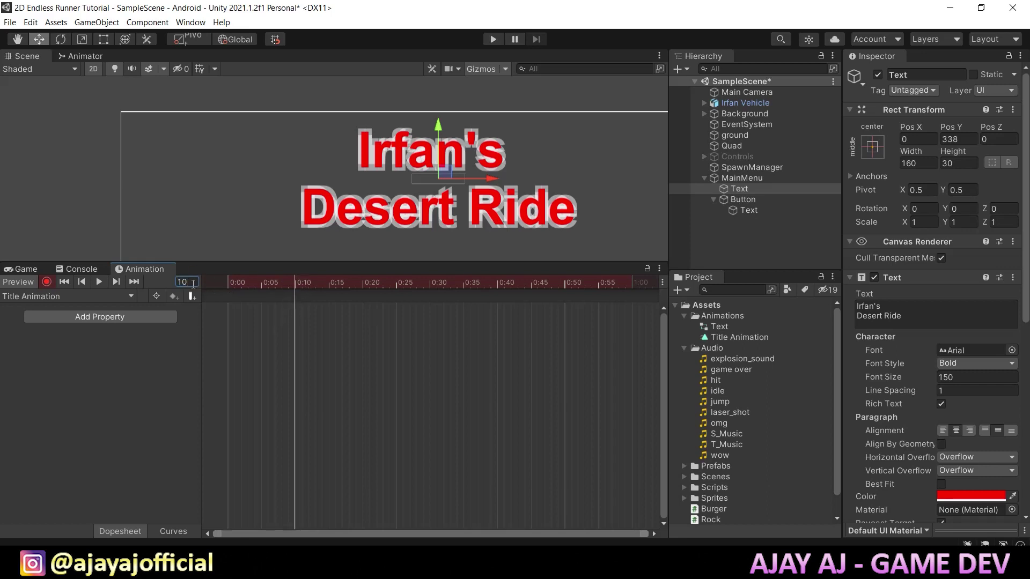
{"action": "type", "text": "0"}
{"action": "key", "text": "Return"}
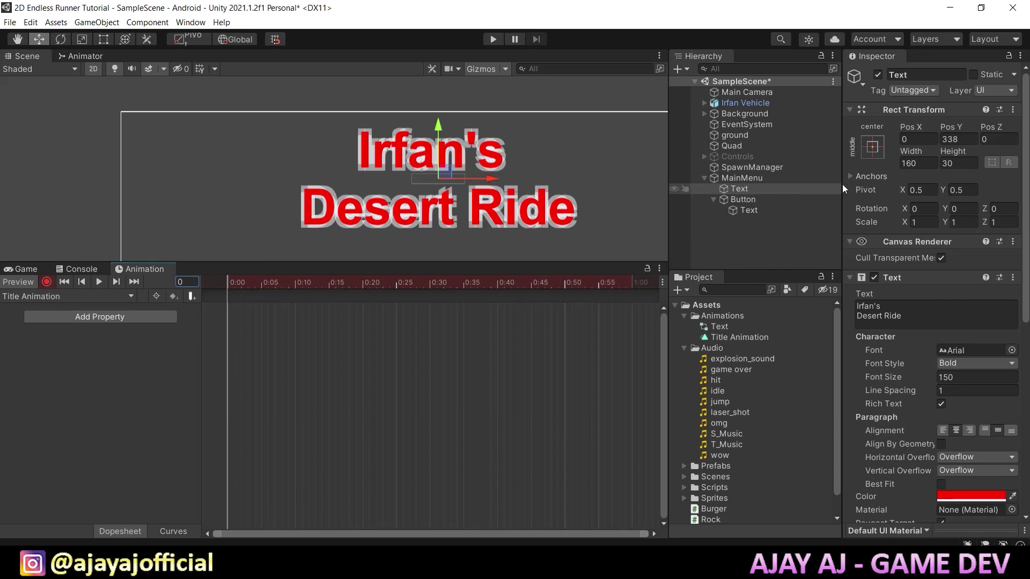
Key the title text's X and Y scale to 0 at frame 0.
{"action": "left_click", "coordinate": [929, 223]}
{"action": "type", "text": "0"}
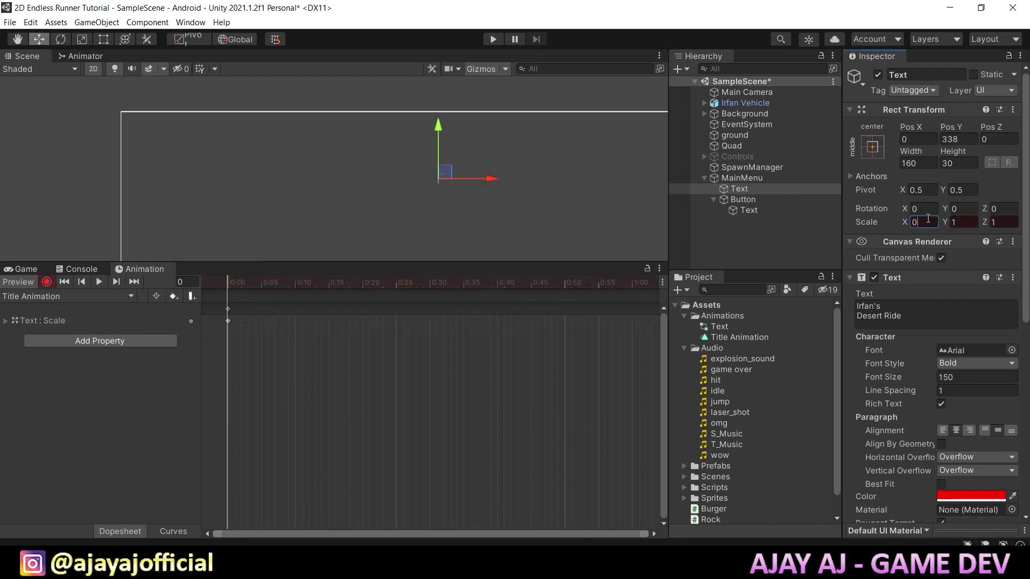
{"action": "key", "text": "Tab"}
{"action": "type", "text": "0"}
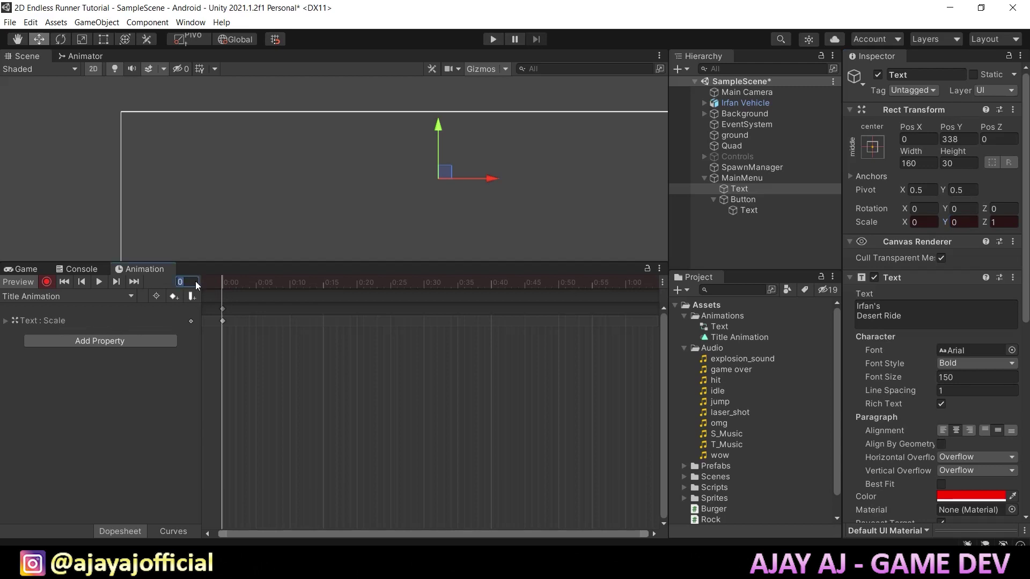
Key the title text's X and Y scale to 1 at frame 60 and preview the animation.
{"action": "key", "text": "Return"}
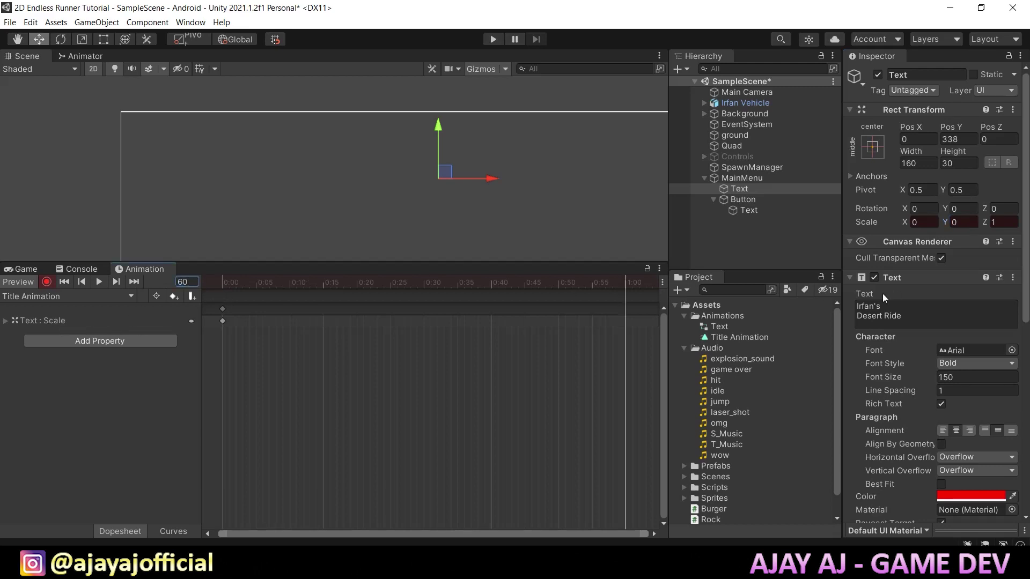
{"action": "left_click", "coordinate": [933, 224]}
{"action": "type", "text": "1"}
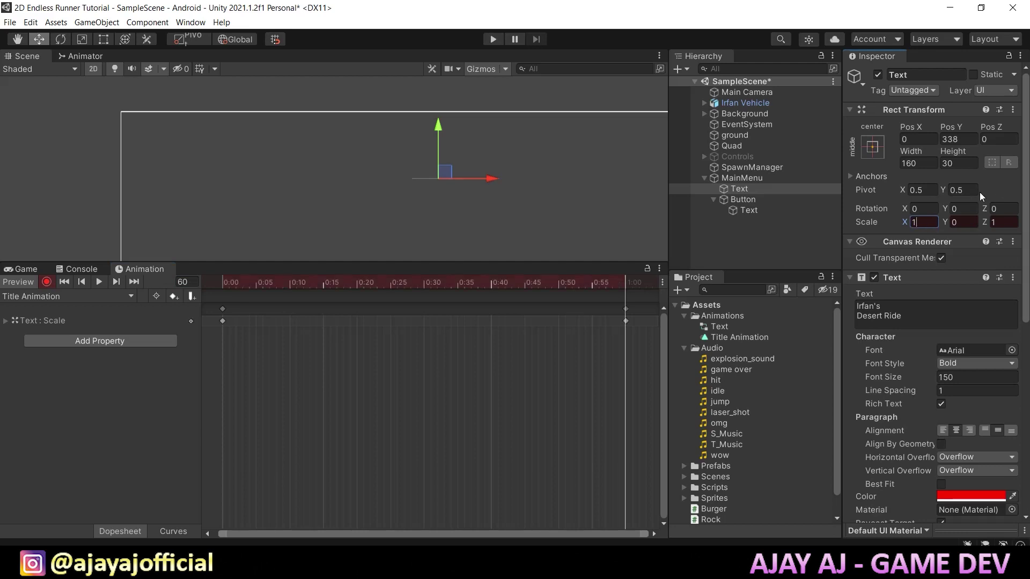
{"action": "left_click", "coordinate": [965, 222]}
{"action": "type", "text": "1"}
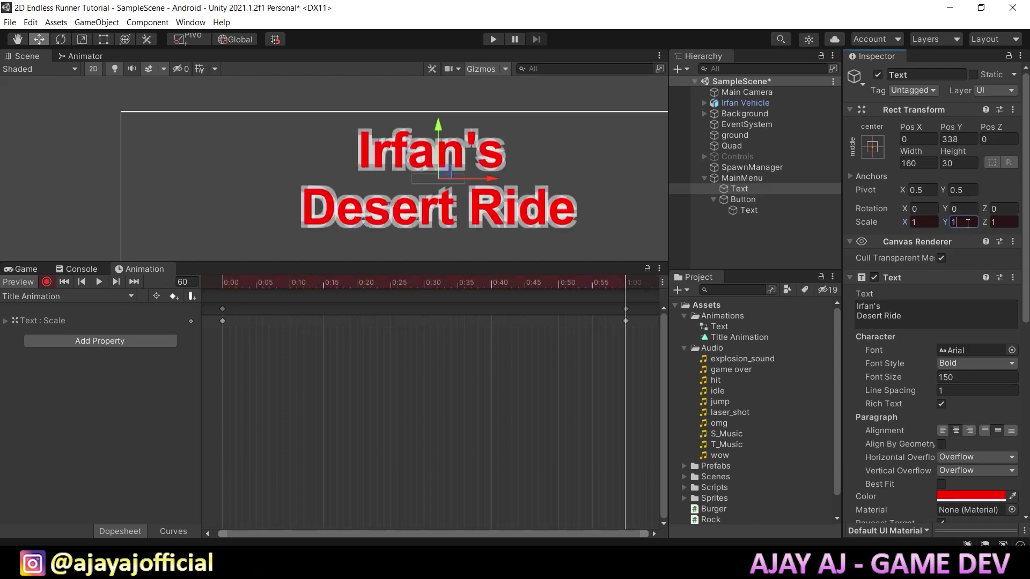
{"action": "left_click", "coordinate": [99, 282]}
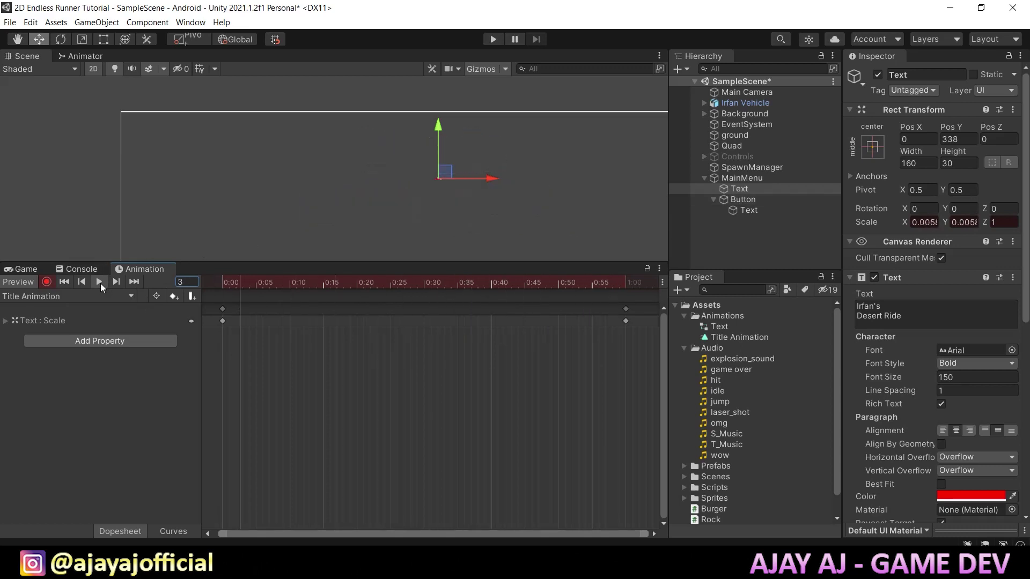
{"action": "scroll", "coordinate": [457, 213], "scroll_direction": "up", "scroll_amount": 1}
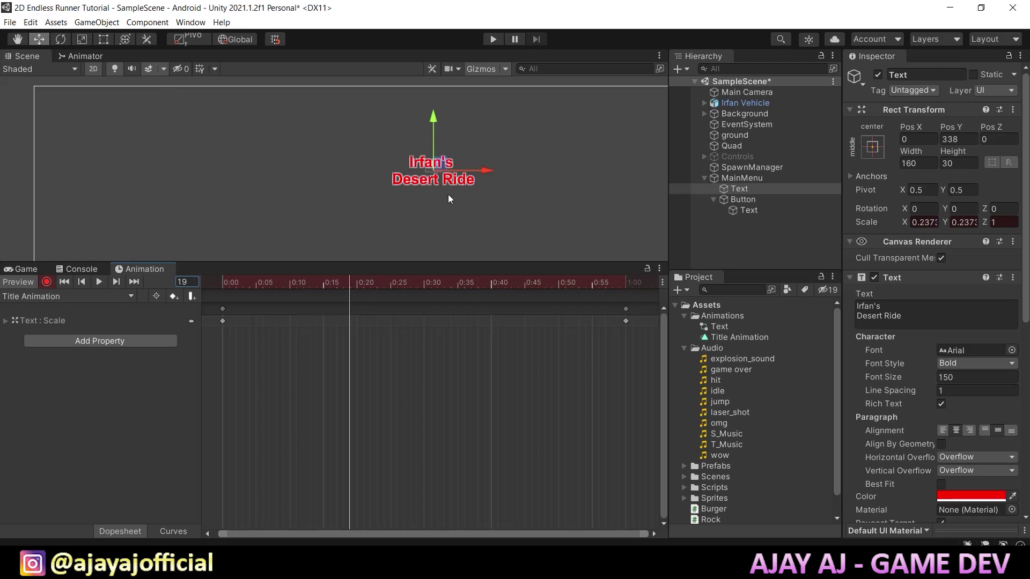
Open the Title Animation clip from its Animator state and turn off Loop Time.
{"action": "left_click", "coordinate": [92, 57]}
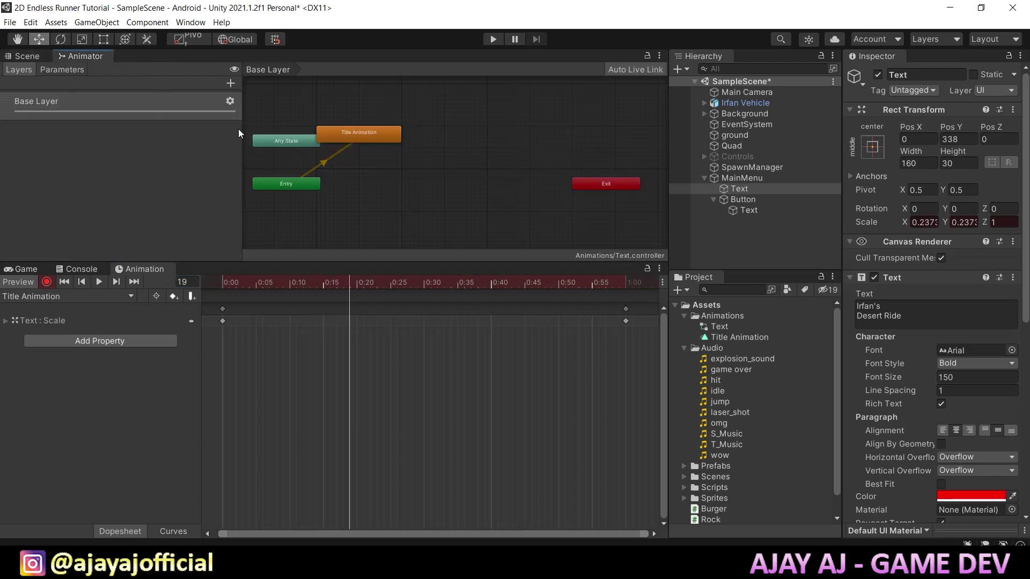
{"action": "left_click", "coordinate": [386, 141]}
{"action": "scroll", "coordinate": [410, 188], "scroll_direction": "up", "scroll_amount": 3}
{"action": "scroll", "coordinate": [402, 187], "scroll_direction": "down", "scroll_amount": 2}
{"action": "scroll", "coordinate": [402, 187], "scroll_direction": "up", "scroll_amount": 1}
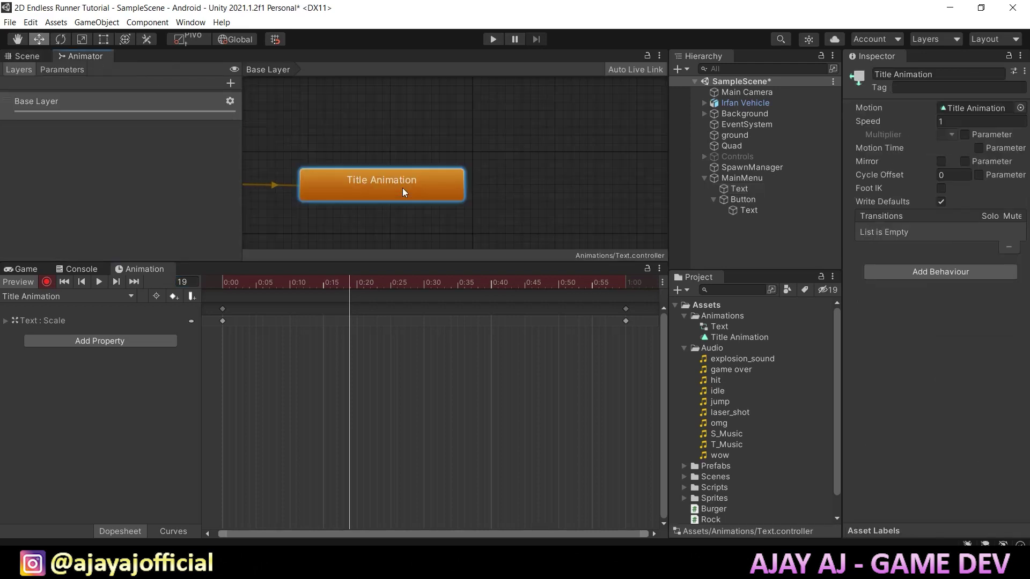
{"action": "double_click", "coordinate": [403, 179]}
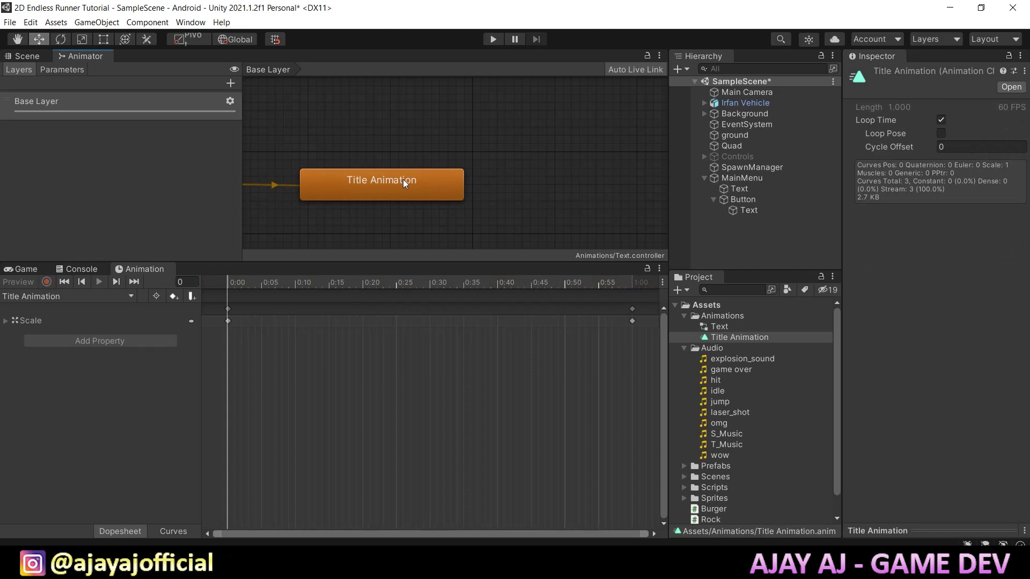
{"action": "left_click", "coordinate": [940, 121]}
Create an animation clip for the Start button and save it as "button animation" in the Animations folder.
{"action": "left_click", "coordinate": [750, 191]}
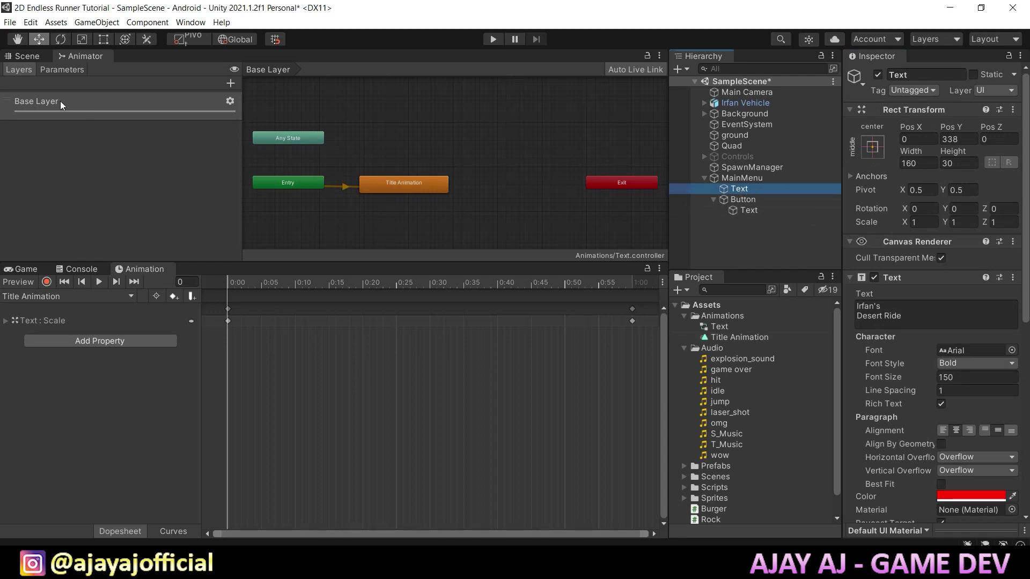
{"action": "left_click", "coordinate": [26, 56]}
{"action": "scroll", "coordinate": [492, 164], "scroll_direction": "down", "scroll_amount": 4}
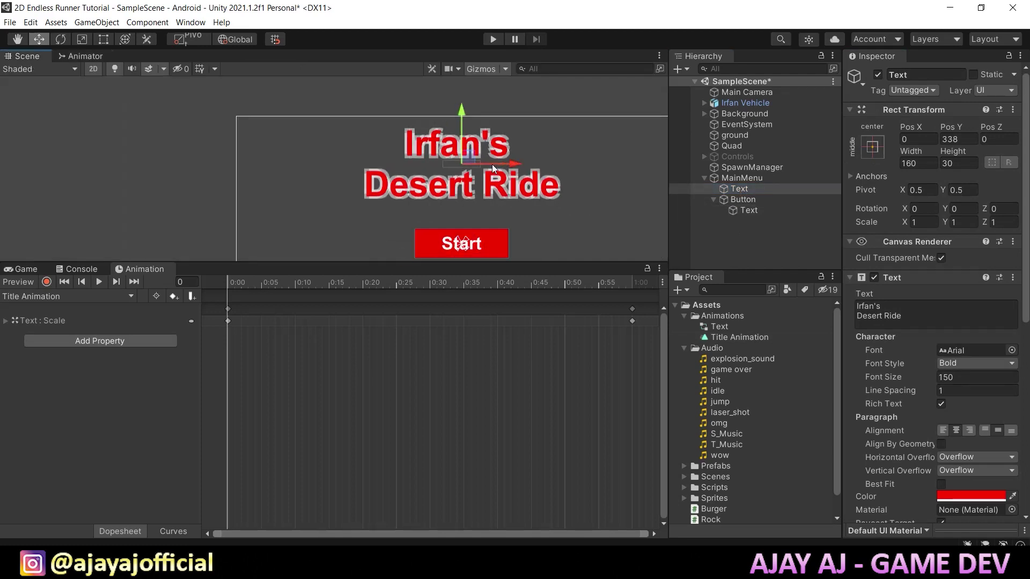
{"action": "scroll", "coordinate": [518, 209], "scroll_direction": "down", "scroll_amount": 2}
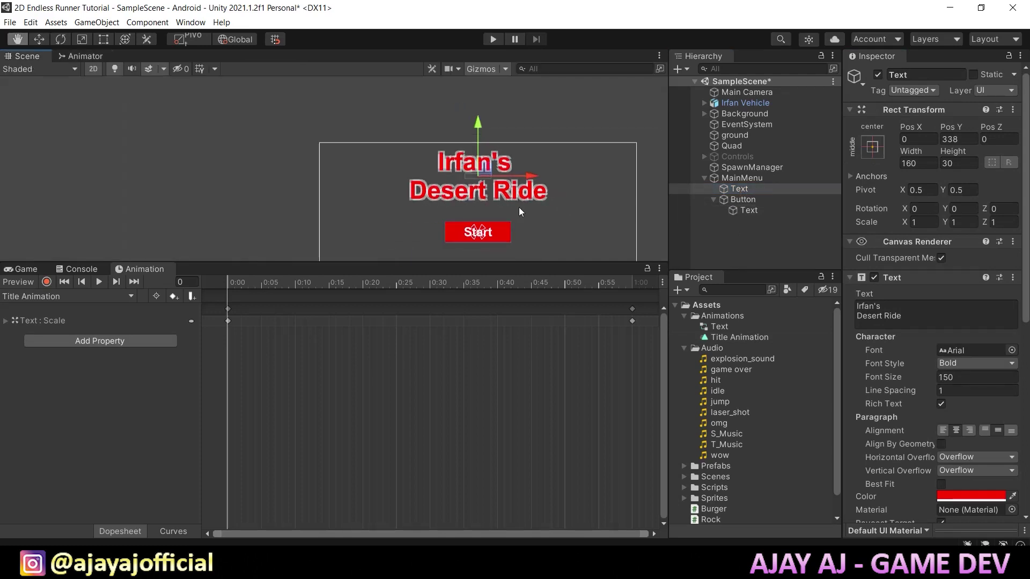
{"action": "left_click", "coordinate": [751, 202]}
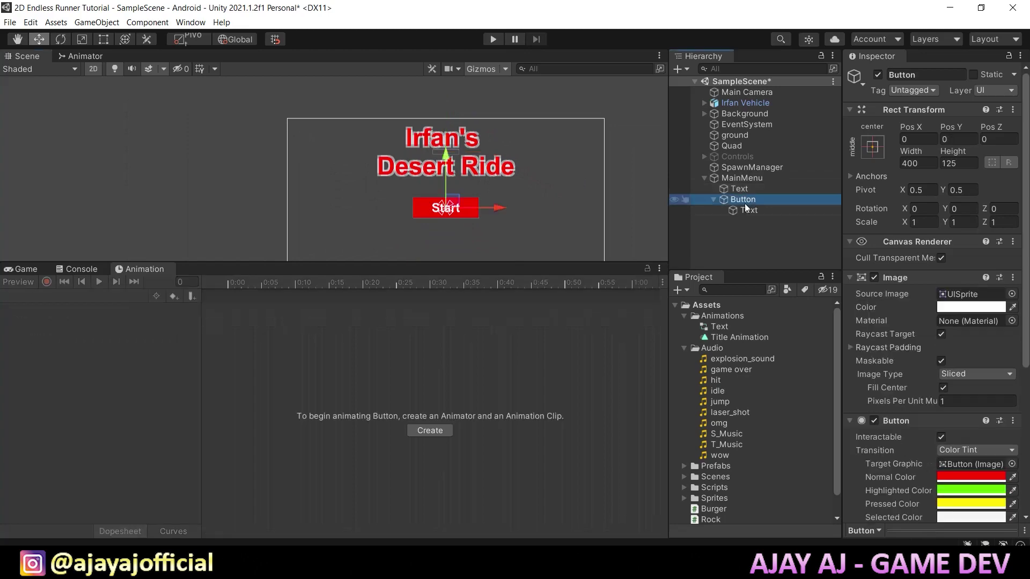
{"action": "left_click", "coordinate": [431, 430]}
{"action": "type", "text": "button animation"}
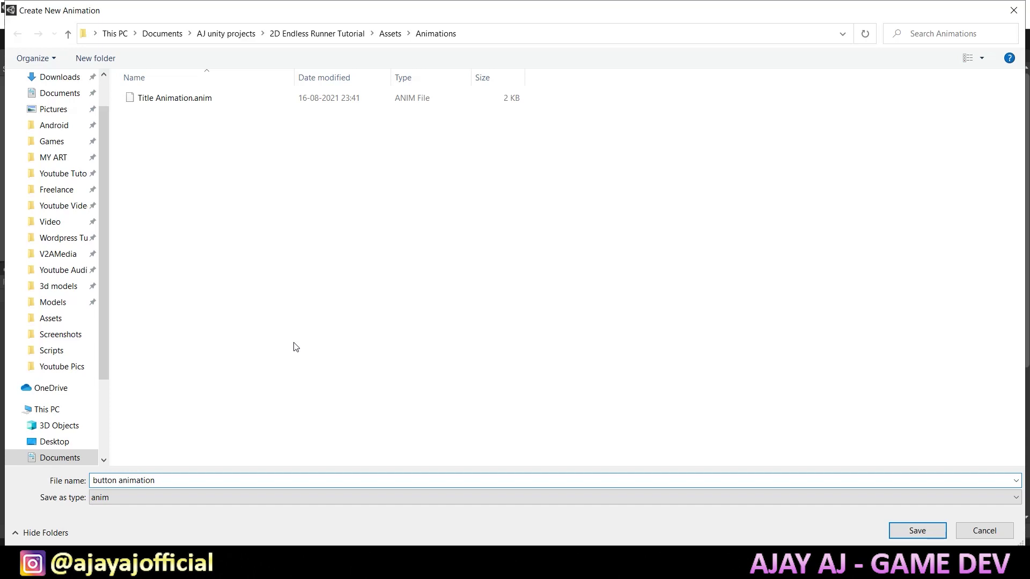
{"action": "key", "text": "Return"}
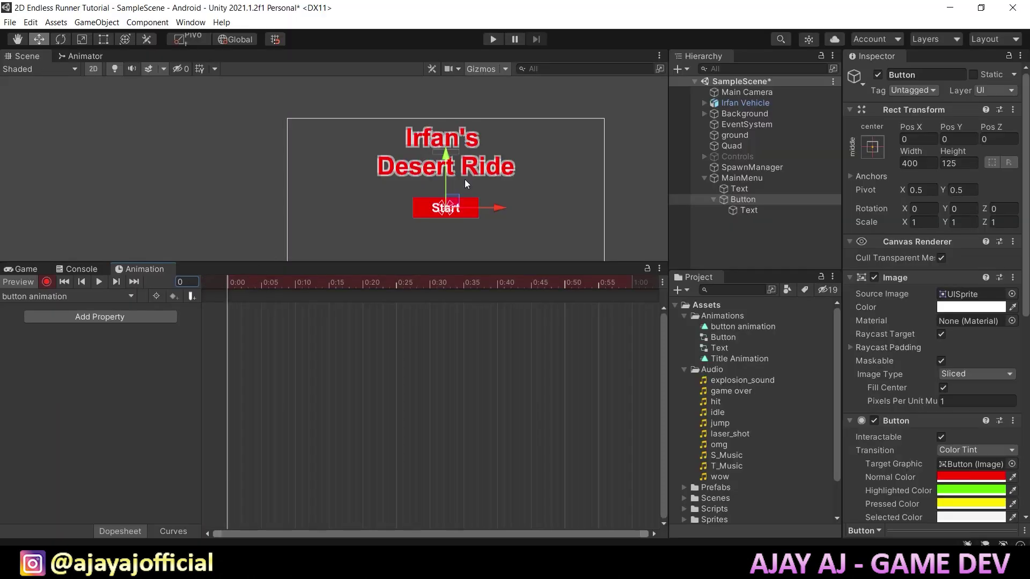
Key the Start button above the canvas at Y about 642 on frame 0 and back below the title at Y about 4 on frame 90.
{"action": "left_click_drag", "start_coordinate": [450, 166], "coordinate": [449, 58]}
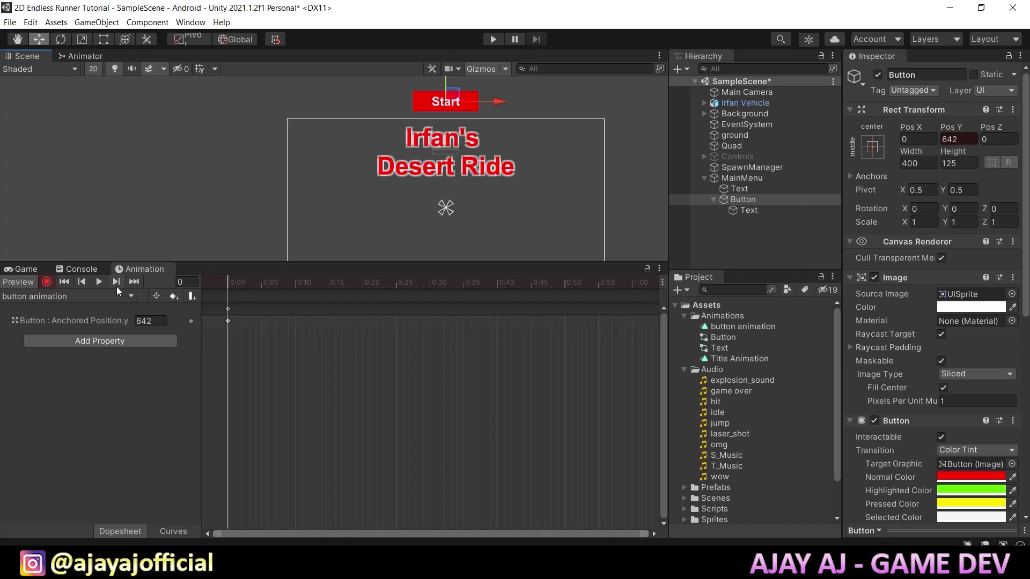
{"action": "left_click", "coordinate": [190, 284]}
{"action": "type", "text": "90"}
{"action": "key", "text": "Return"}
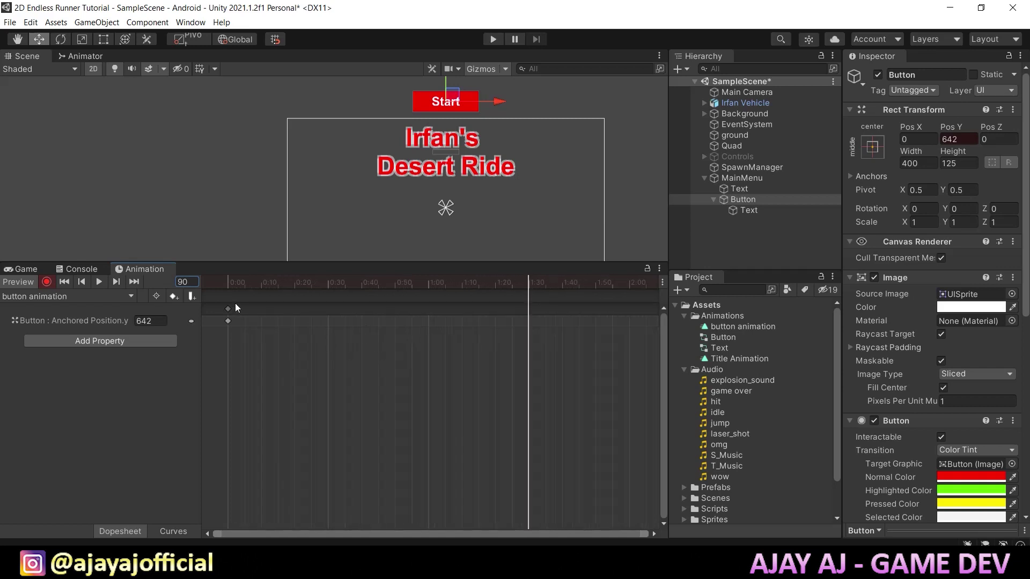
{"action": "middle_click_drag", "start_coordinate": [549, 185], "coordinate": [549, 226]}
{"action": "scroll", "coordinate": [552, 220], "scroll_direction": "down", "scroll_amount": 2}
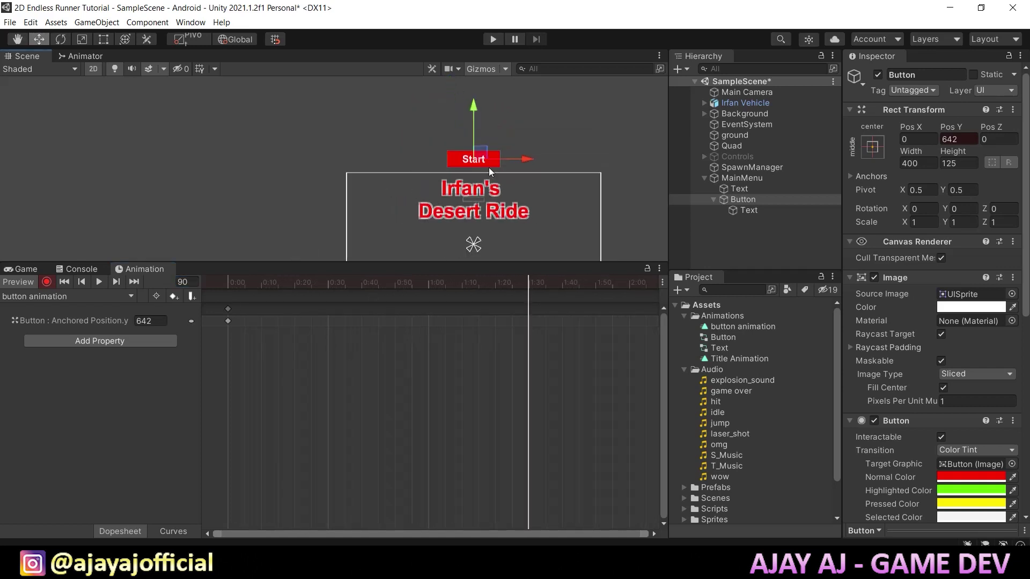
{"action": "left_click_drag", "start_coordinate": [474, 107], "coordinate": [478, 193]}
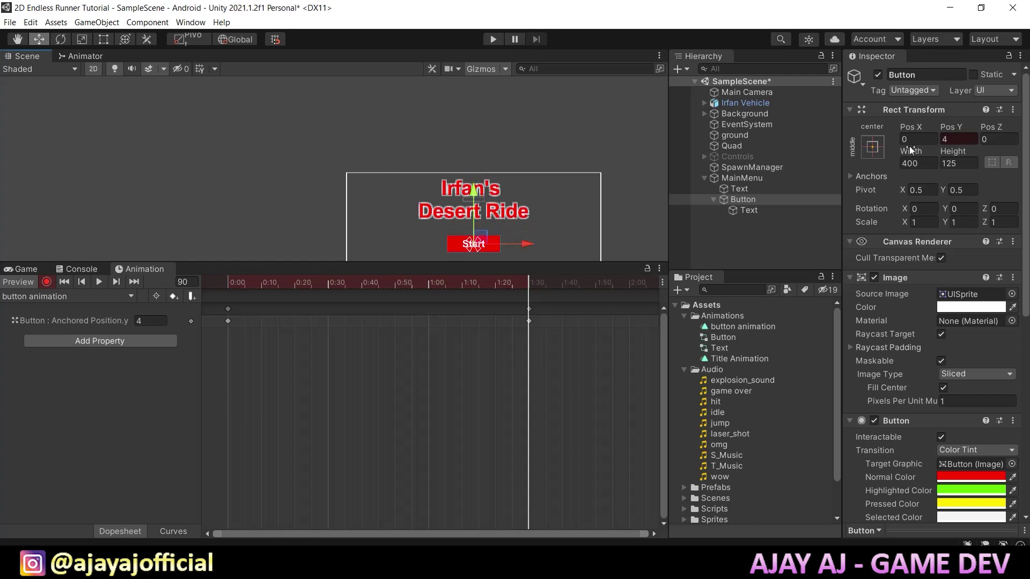
Shorten the Start button animation by scaling its keyframes to end at about frame 50, and preview it.
{"action": "type", "text": "04.354"}
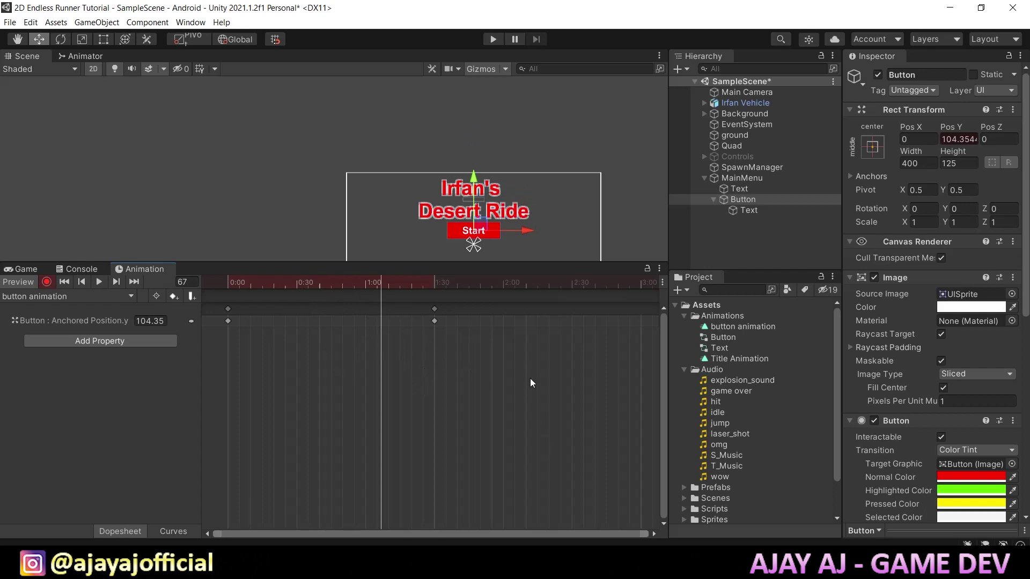
{"action": "left_click_drag", "start_coordinate": [535, 374], "coordinate": [205, 289]}
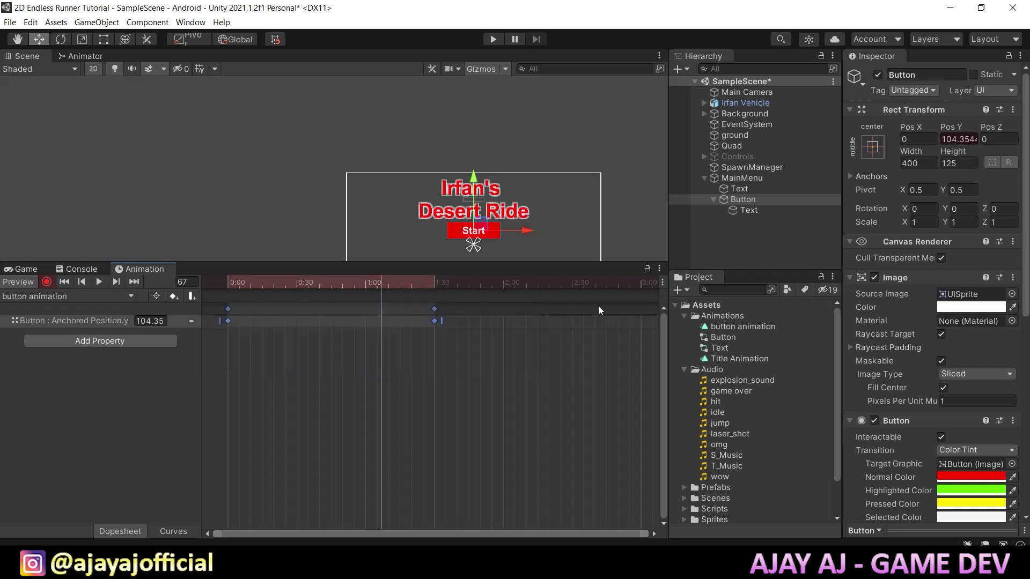
{"action": "left_click_drag", "start_coordinate": [442, 321], "coordinate": [349, 327]}
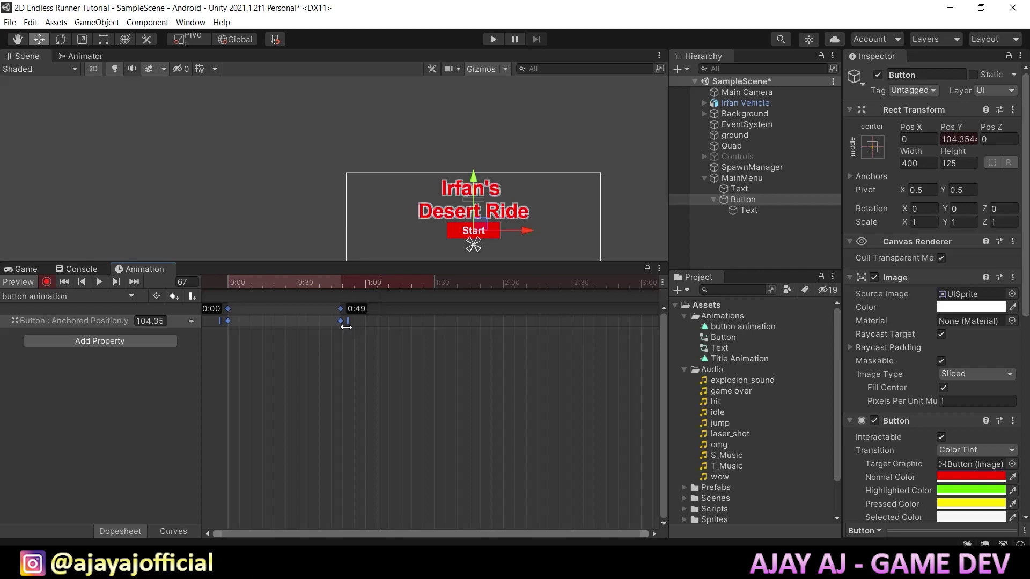
{"action": "left_click", "coordinate": [104, 281]}
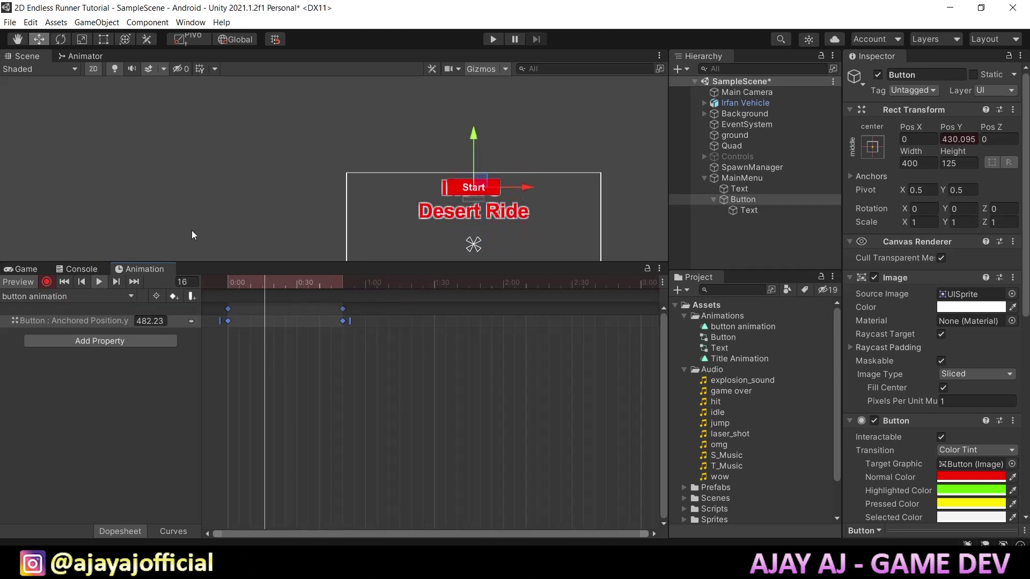
Open the button animation clip from its Animator state, turn off Loop Time and return to the Scene view.
{"action": "left_click", "coordinate": [94, 59]}
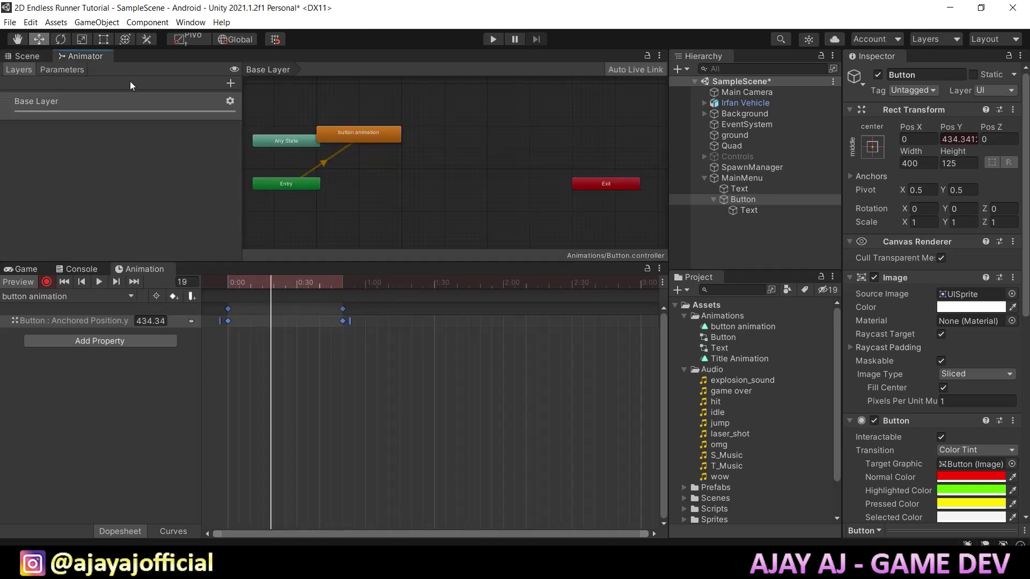
{"action": "double_click", "coordinate": [372, 136]}
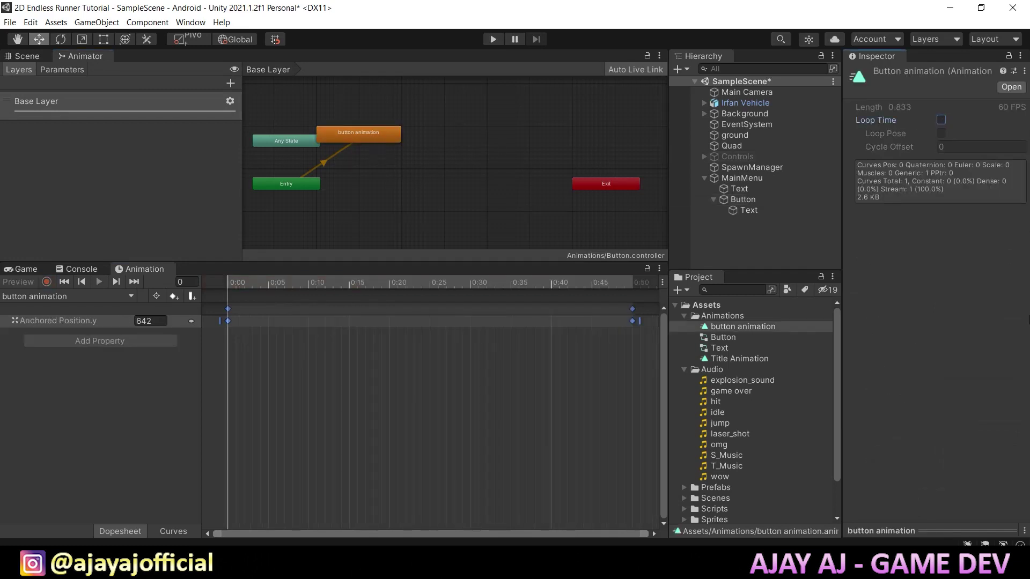
{"action": "key", "text": "ctrl+1"}
Run the game to check the title and Start button animations, and stop it.
{"action": "left_click", "coordinate": [25, 270]}
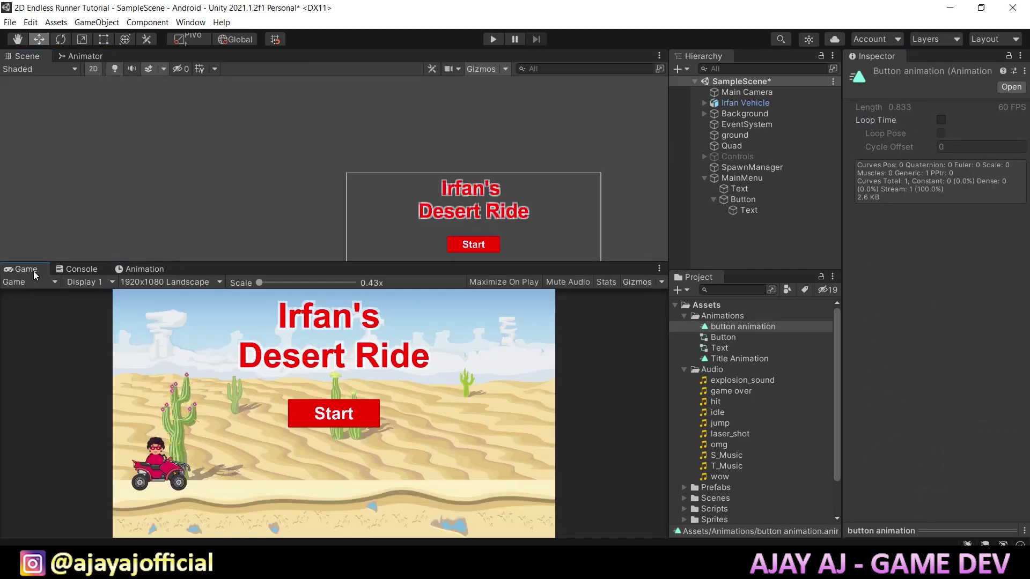
{"action": "left_click", "coordinate": [493, 44]}
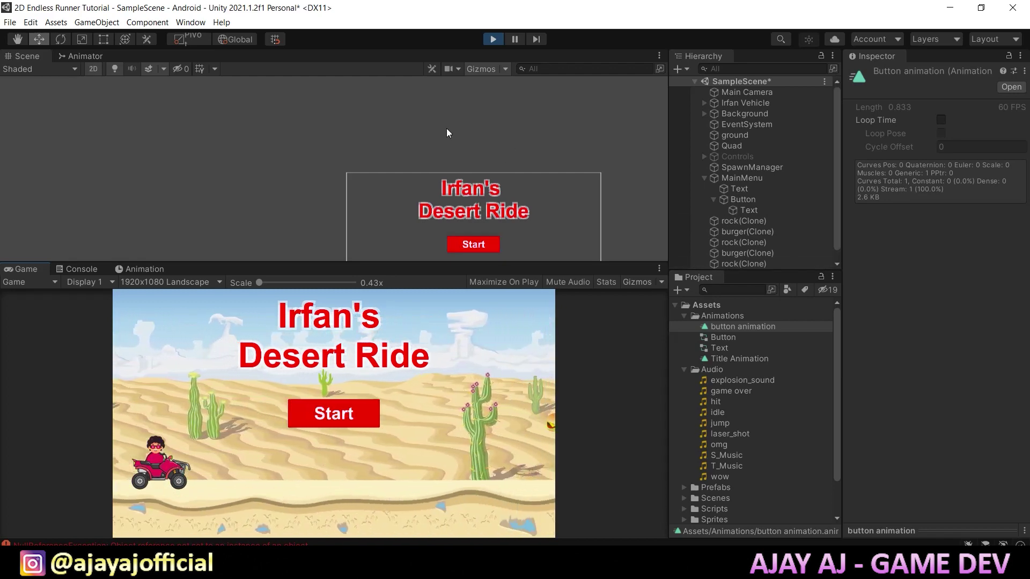
{"action": "left_click", "coordinate": [493, 40]}
Add a new script component named MainMenu to the MainMenu canvas and open it in Visual Studio Code.
{"action": "left_click", "coordinate": [743, 178]}
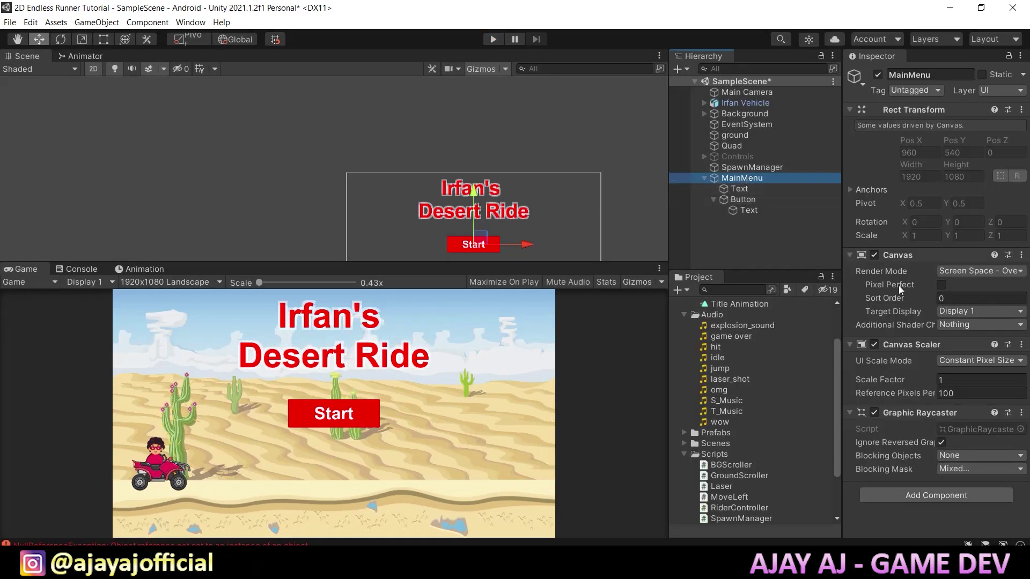
{"action": "left_click", "coordinate": [946, 494]}
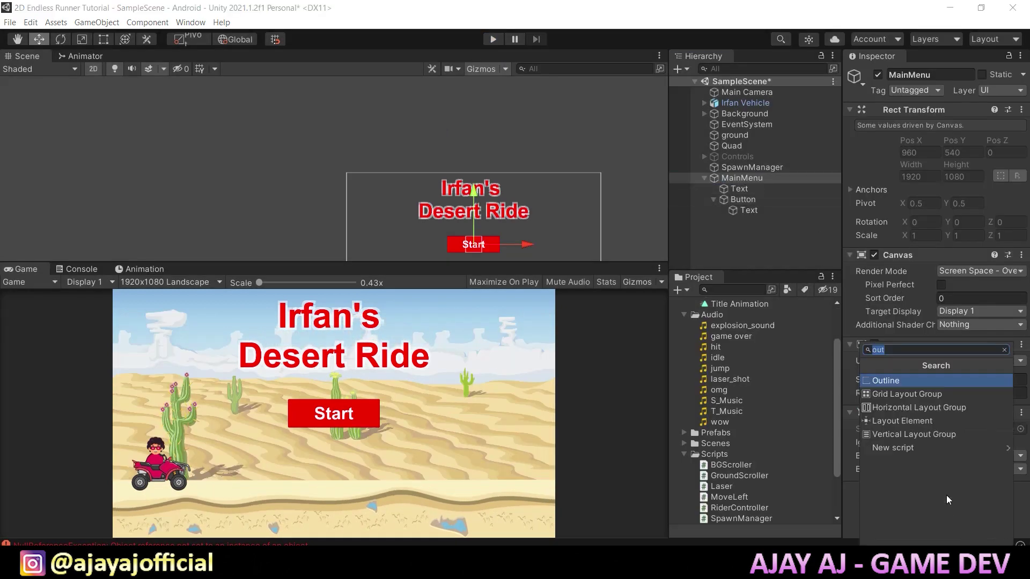
{"action": "type", "text": "MainMenu"}
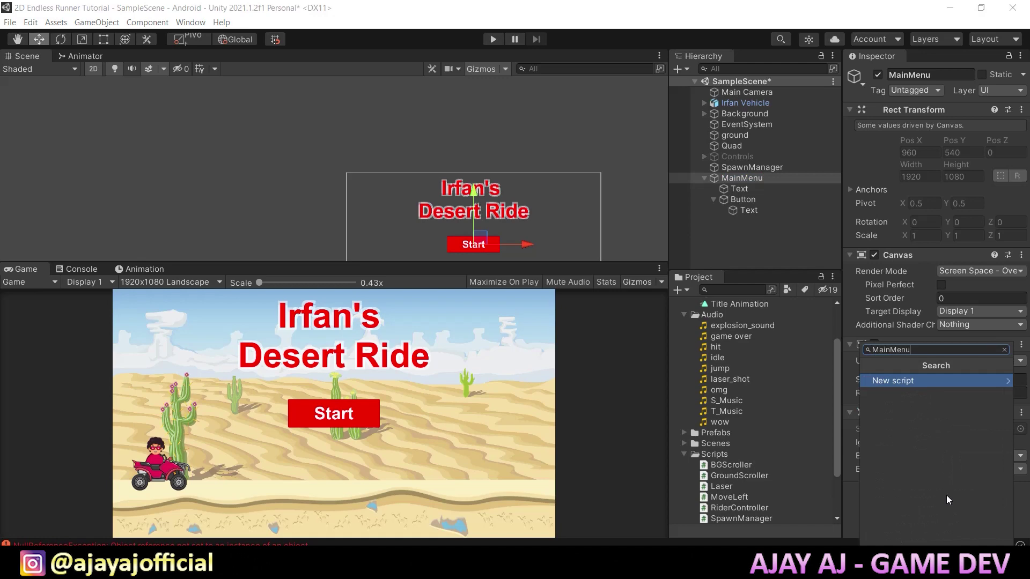
{"action": "key", "text": "Return"}
{"action": "key", "text": "Return"}
{"action": "double_click", "coordinate": [957, 497]}
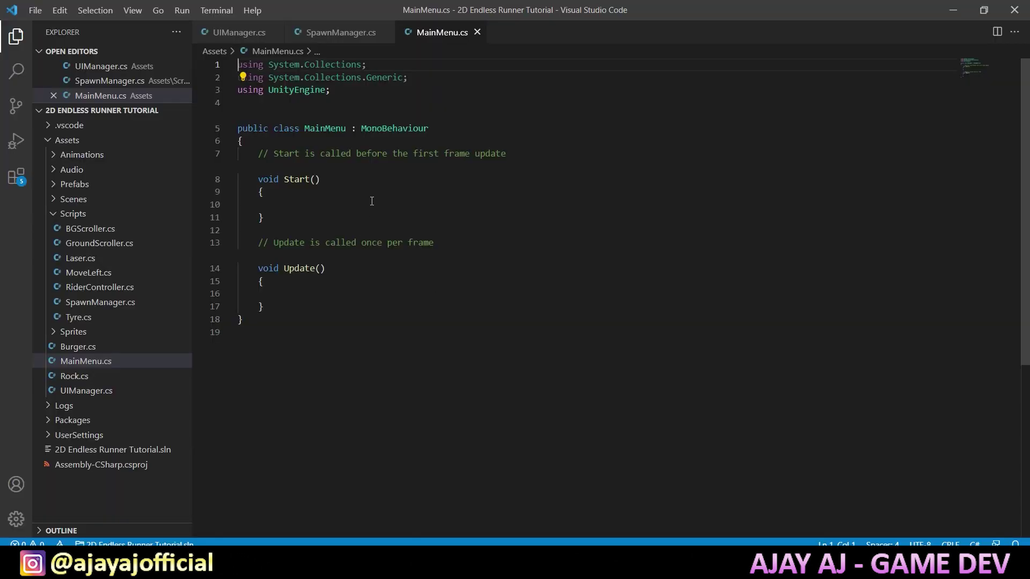
Declare the public GameObject variables controls and spawn at the start of the MainMenu class.
{"action": "left_click", "coordinate": [370, 142]}
{"action": "key", "text": "Return"}
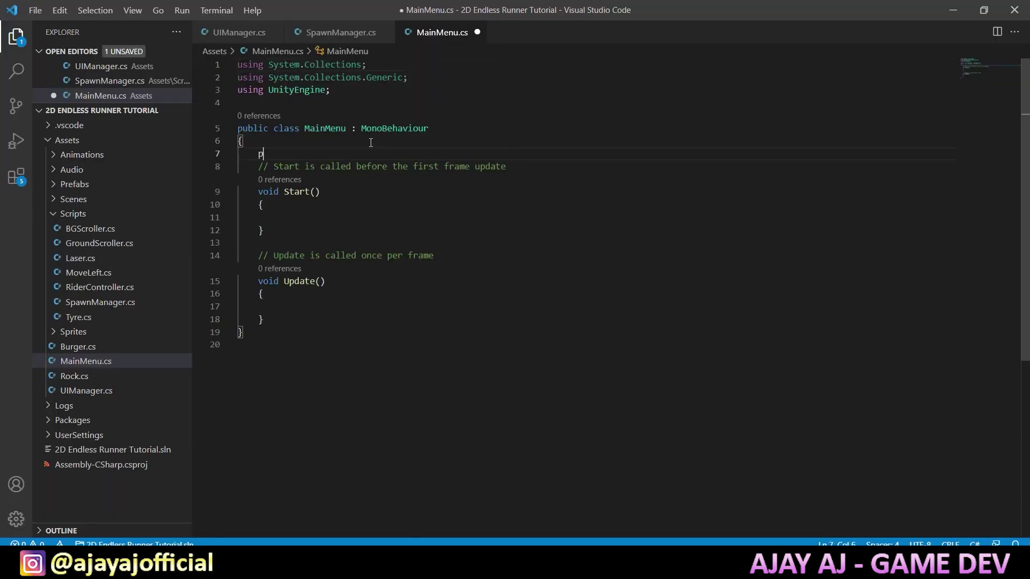
{"action": "type", "text": "public Game"}
{"action": "key", "text": "Tab"}
{"action": "type", "text": "con"}
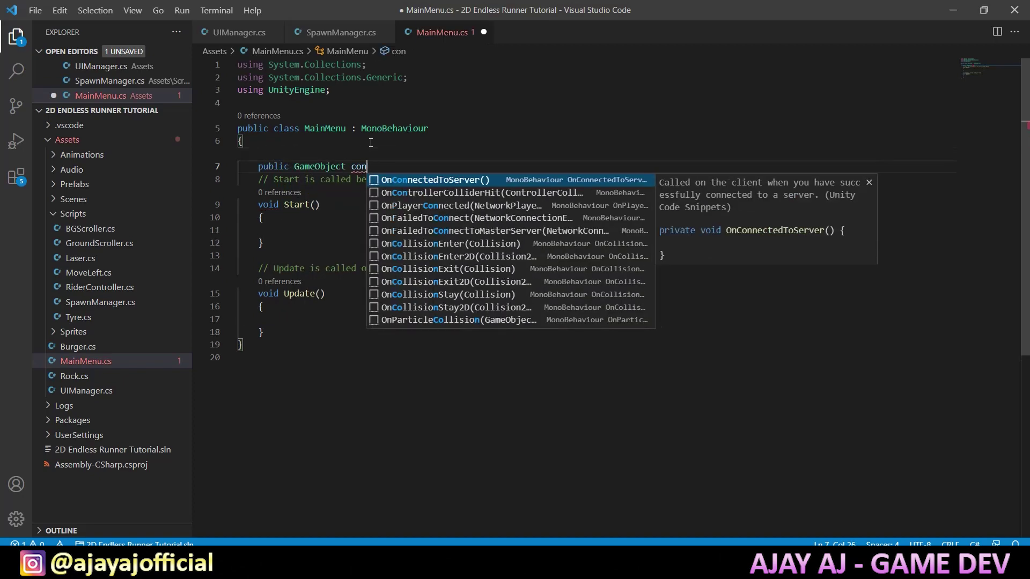
{"action": "type", "text": "trols, spawn;"}
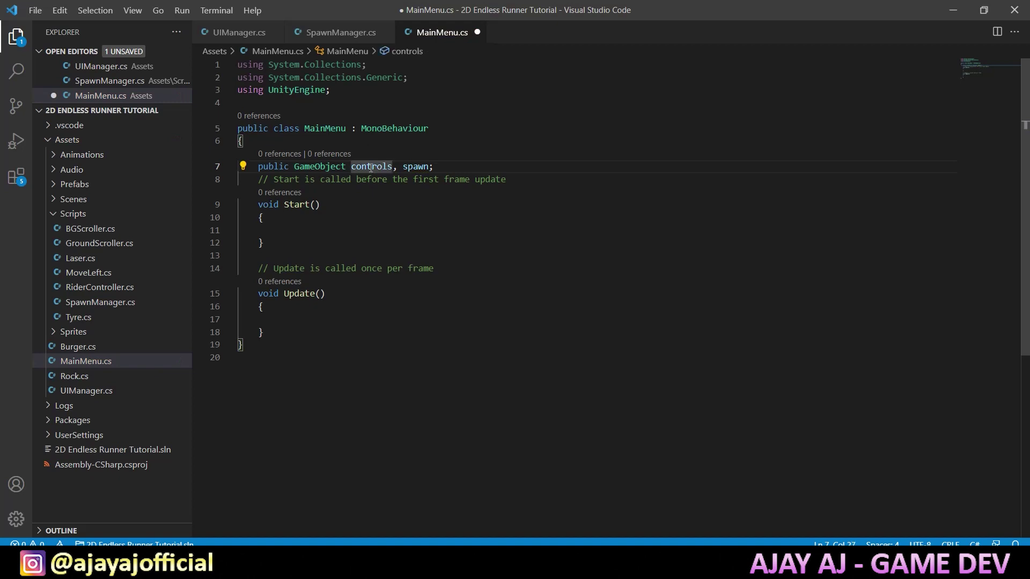
{"action": "mouse_move", "coordinate": [372, 168]}
{"action": "double_click", "coordinate": [418, 167]}
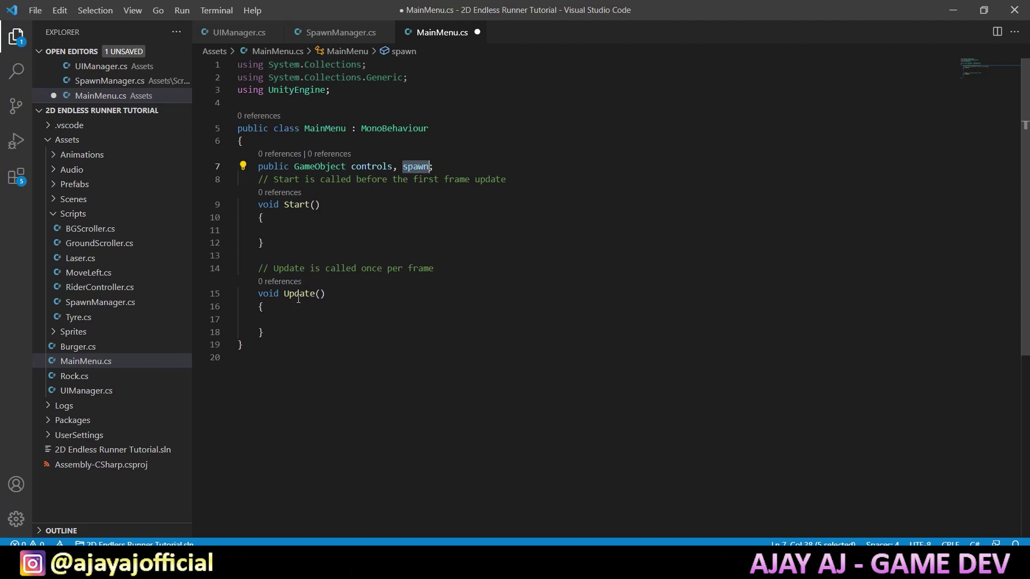
Add an empty public void StartGame() method below Update.
{"action": "left_click", "coordinate": [314, 336]}
{"action": "key", "text": "Return"}
{"action": "key", "text": "Return"}
{"action": "type", "text": "p"}
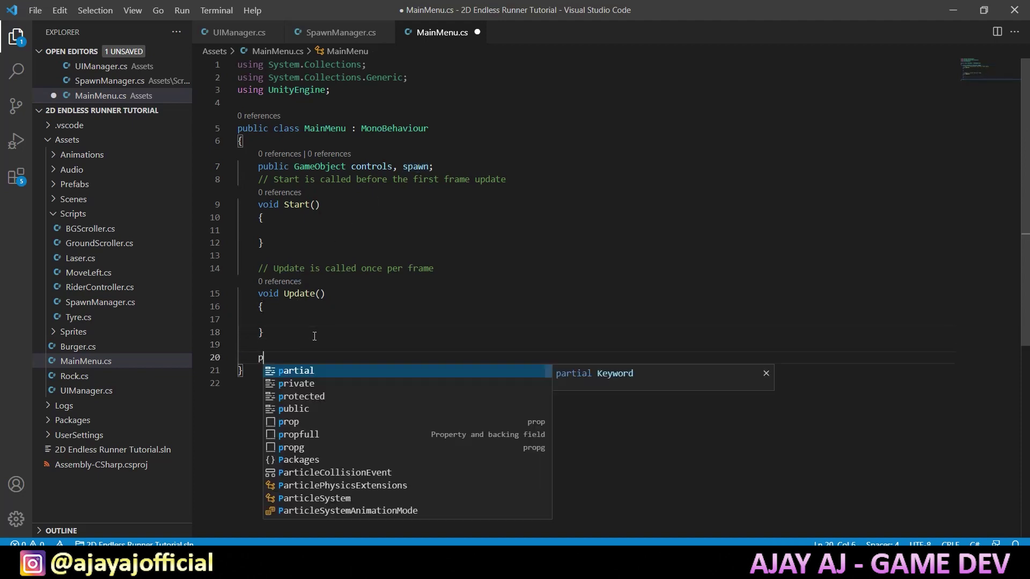
{"action": "type", "text": "ublic void Start"}
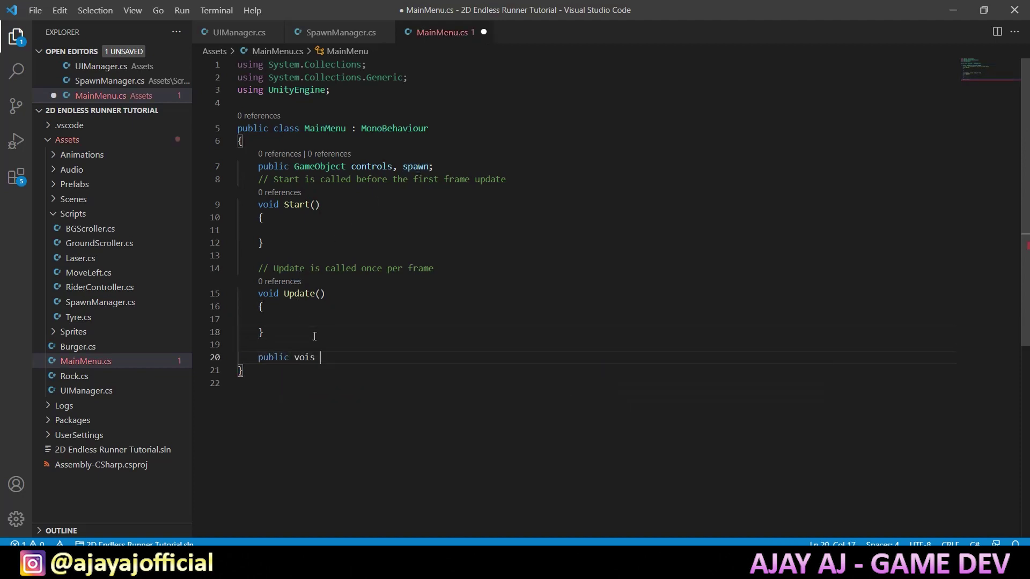
{"action": "type", "text": "Game()"}
{"action": "key", "text": "Return"}
{"action": "type", "text": "{"}
{"action": "key", "text": "Return"}
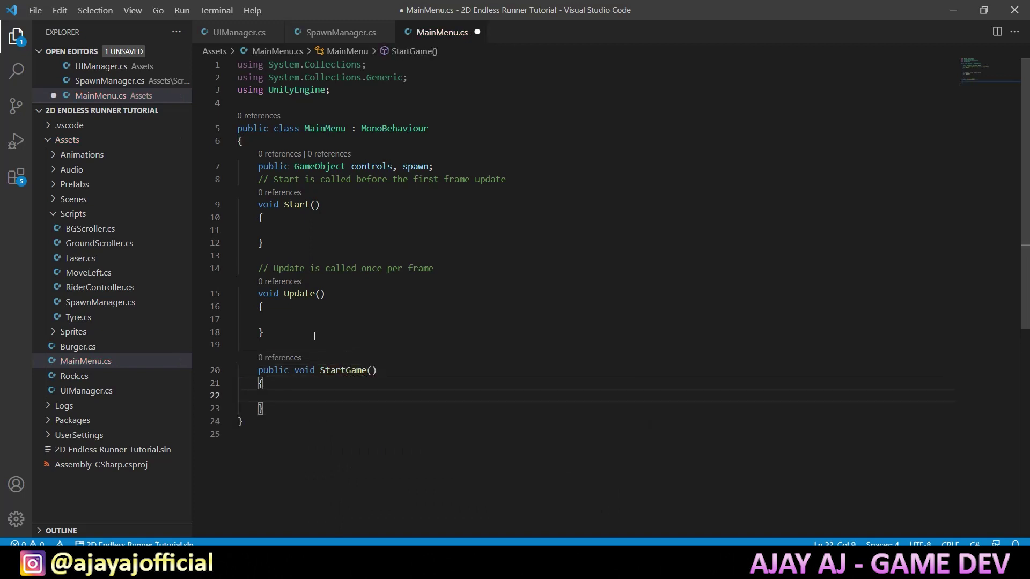
Make StartGame activate both objects with controls.SetActive(true); and spawn.SetActive(true);.
{"action": "type", "text": "controls.SetActive"}
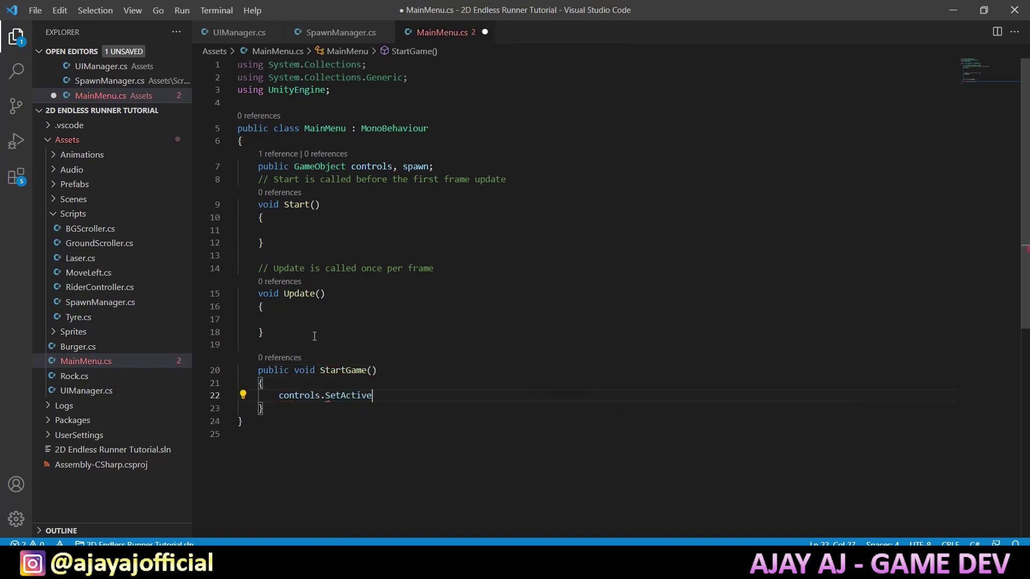
{"action": "type", "text": "(true);"}
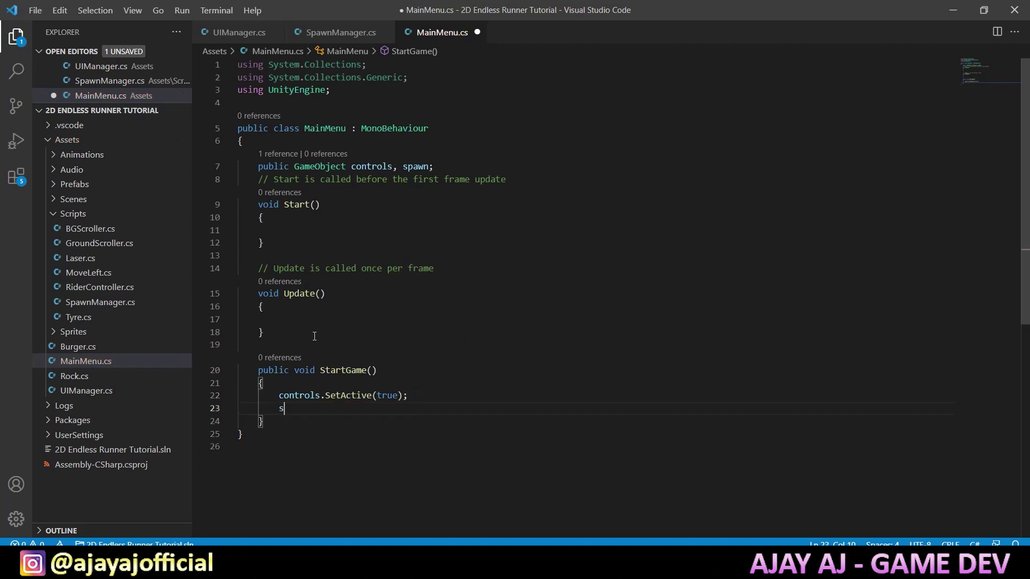
{"action": "key", "text": "Return"}
{"action": "type", "text": "spawn.SetActive("}
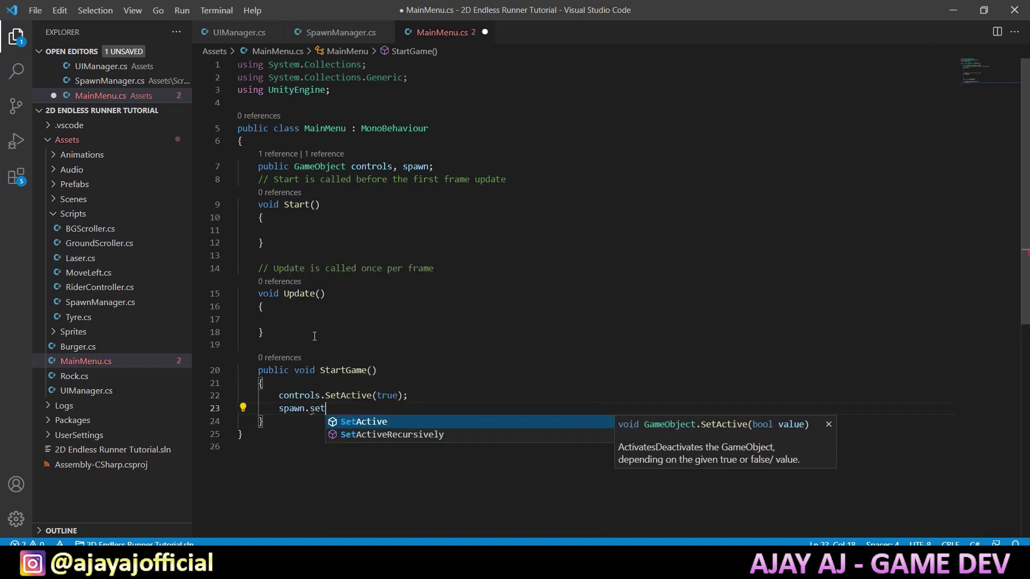
{"action": "type", "text": "true"}
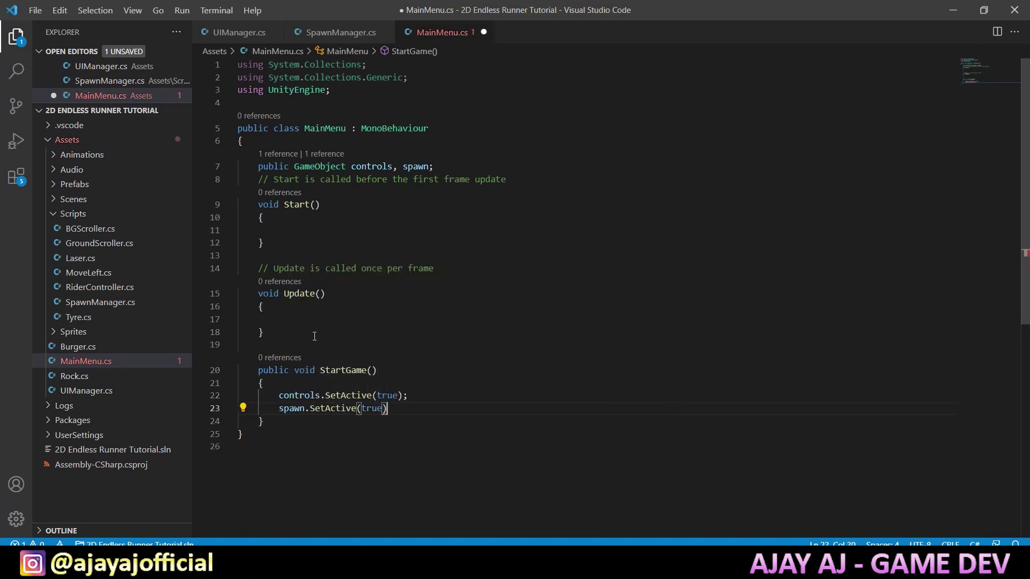
{"action": "type", "text": ");"}
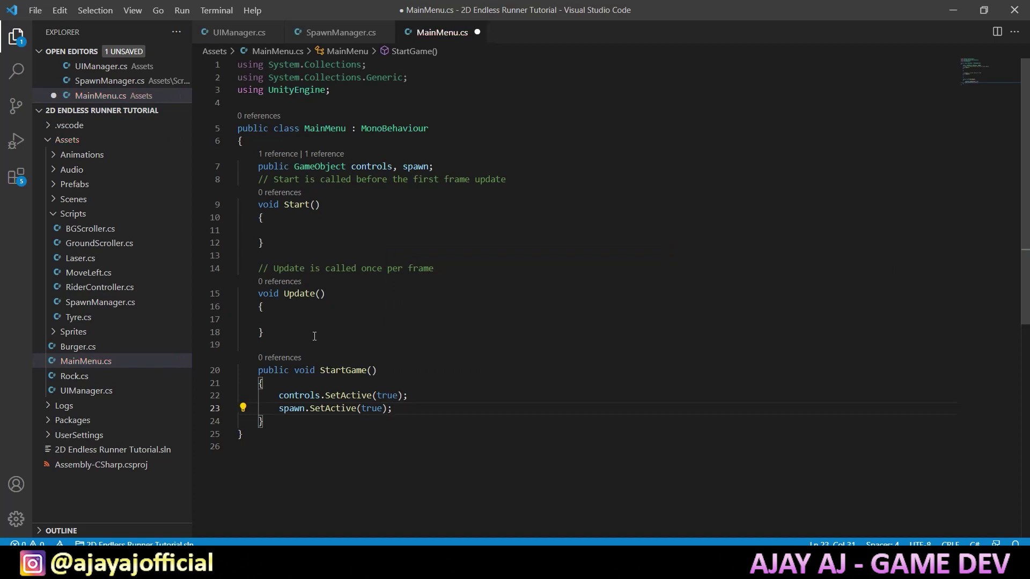
Add this.gameObject.SetActive(false); as the last line of StartGame to hide the menu, and save the script.
{"action": "key", "text": "Return"}
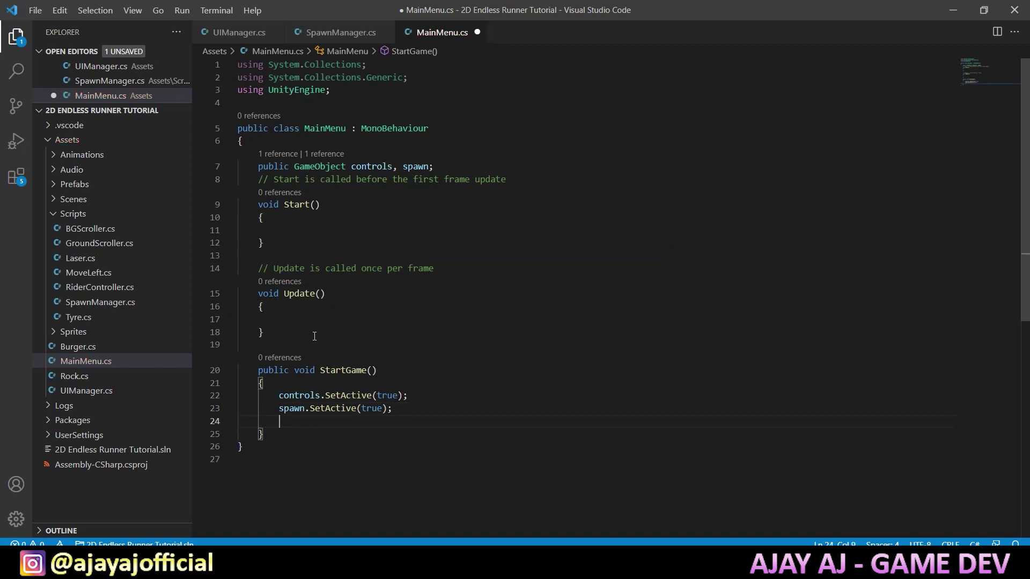
{"action": "type", "text": "this.gam"}
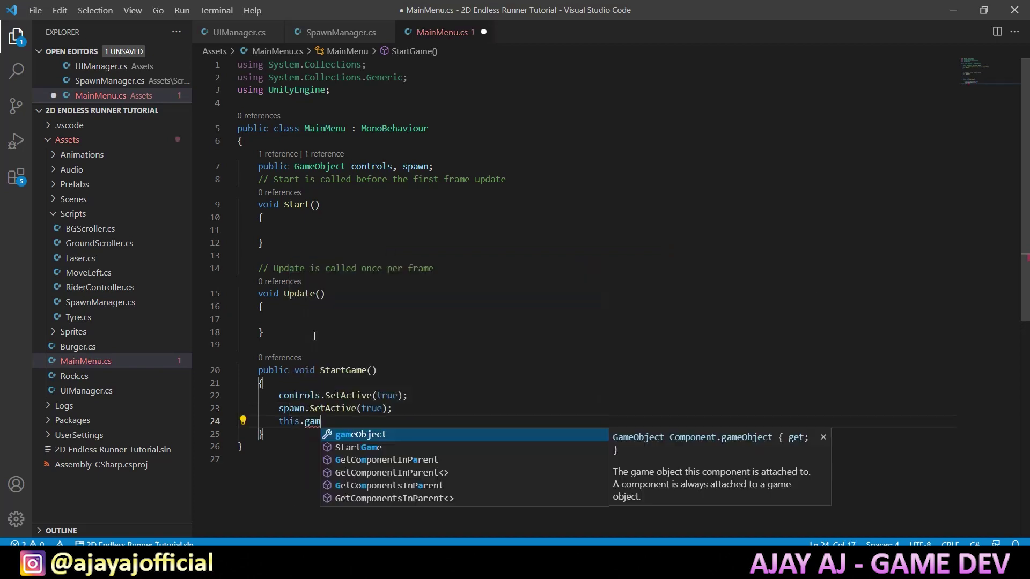
{"action": "type", "text": "eObject.SetActive"}
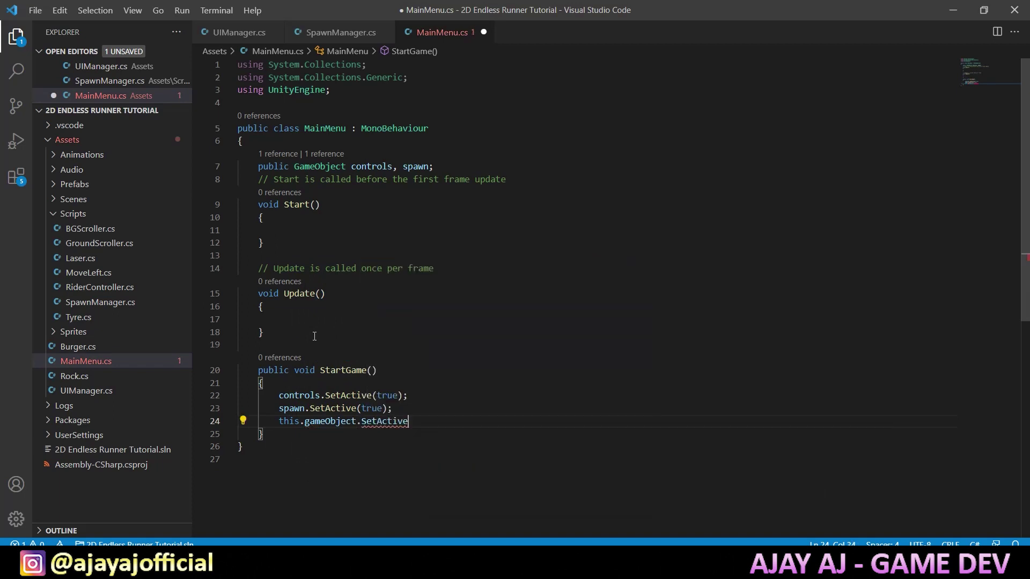
{"action": "type", "text": "(false);"}
{"action": "left_click_drag", "start_coordinate": [283, 395], "coordinate": [422, 404]}
{"action": "key", "text": "ctrl+s"}
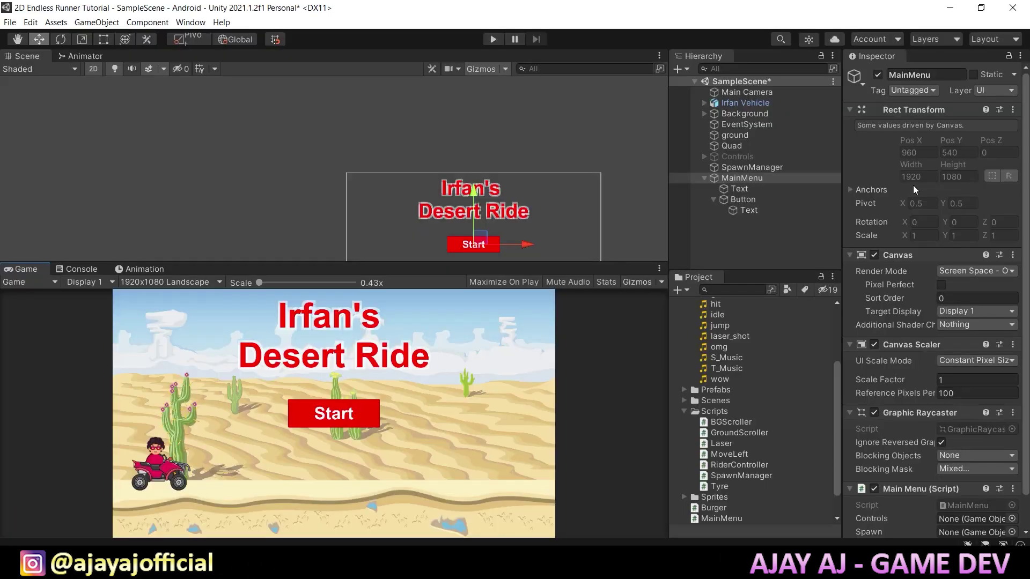
In Unity, assign the Controls object and SpawnManager to the Main Menu script's Controls and Spawn fields.
{"action": "scroll", "coordinate": [905, 496], "scroll_direction": "down", "scroll_amount": 2}
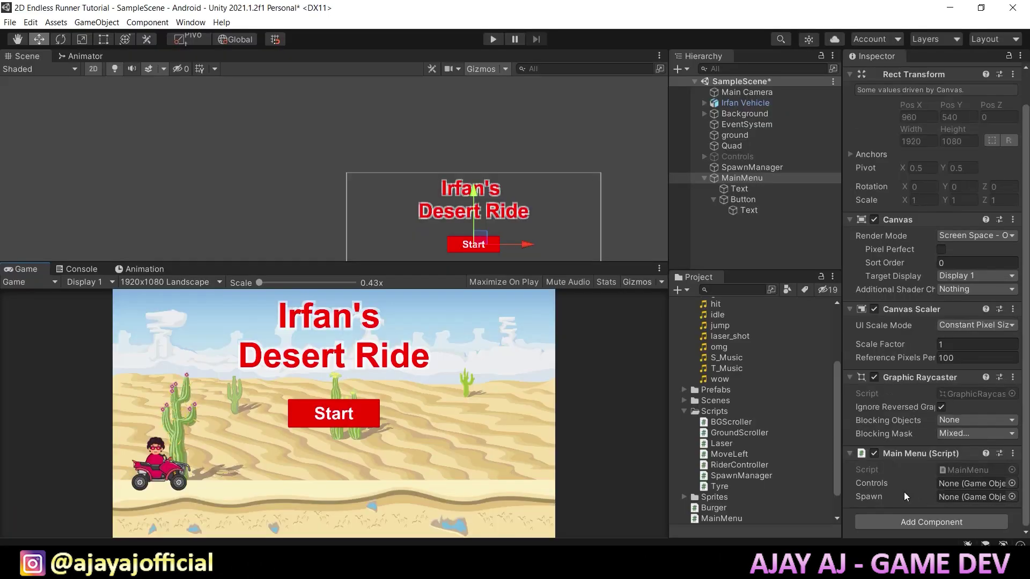
{"action": "left_click_drag", "start_coordinate": [737, 157], "coordinate": [968, 490]}
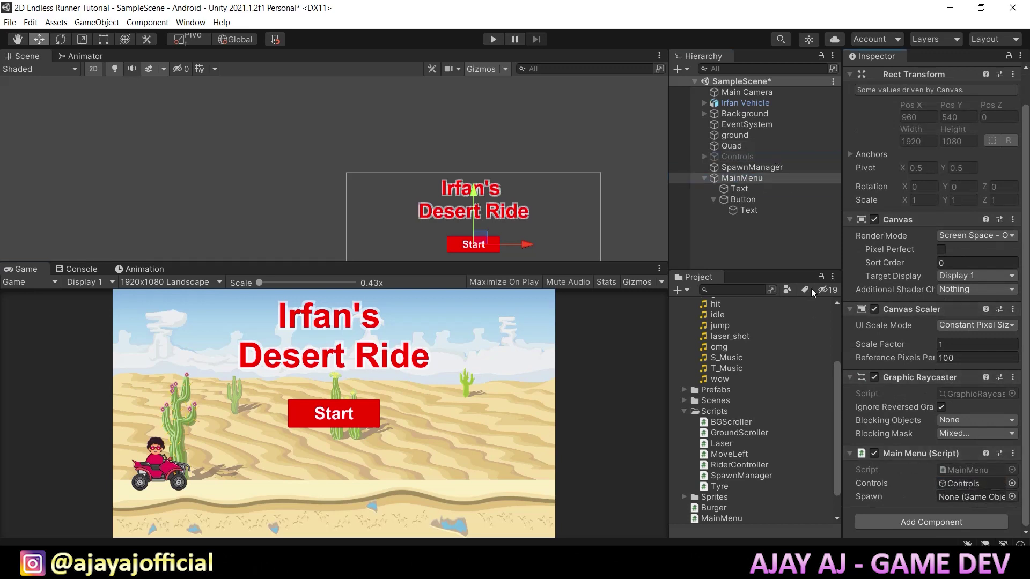
{"action": "left_click_drag", "start_coordinate": [783, 168], "coordinate": [970, 497]}
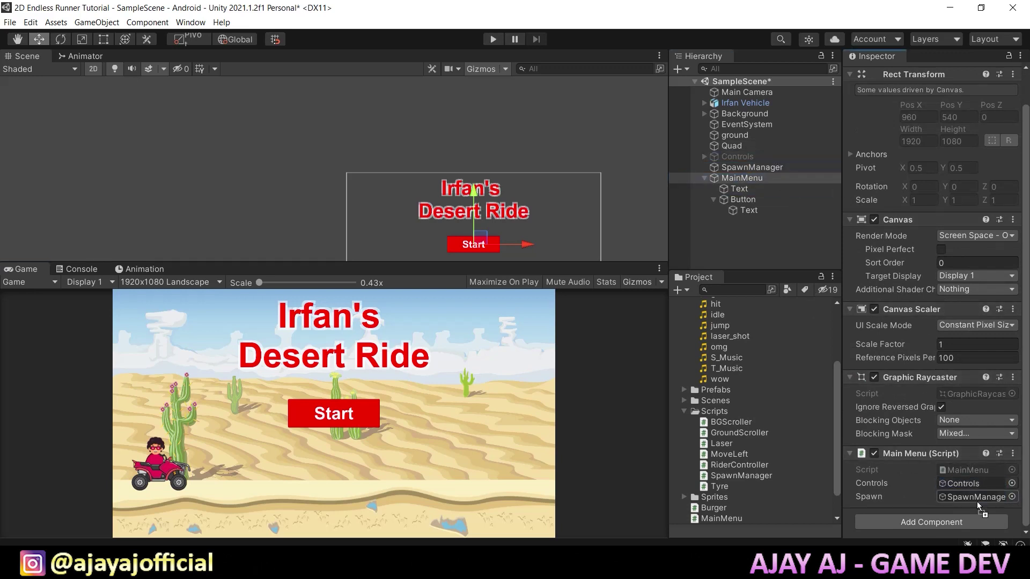
Deactivate the SpawnManager object and save the scene.
{"action": "left_click", "coordinate": [771, 168]}
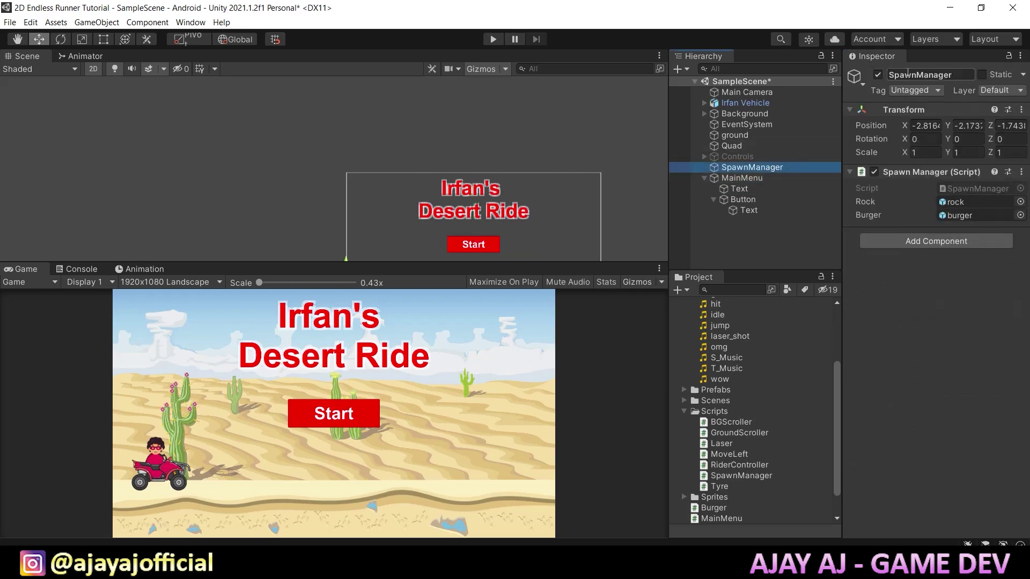
{"action": "left_click", "coordinate": [878, 74]}
{"action": "key", "text": "ctrl+s"}
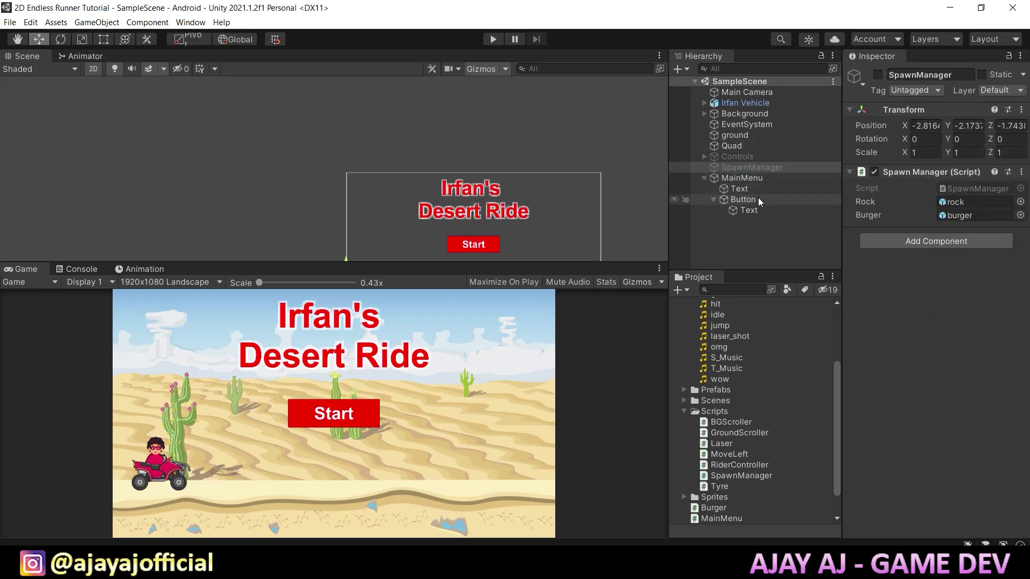
Add an On Click event to the Start button that calls MainMenu.StartGame on the MainMenu object, and save the scene.
{"action": "left_click", "coordinate": [760, 199]}
{"action": "scroll", "coordinate": [871, 319], "scroll_direction": "down", "scroll_amount": 10}
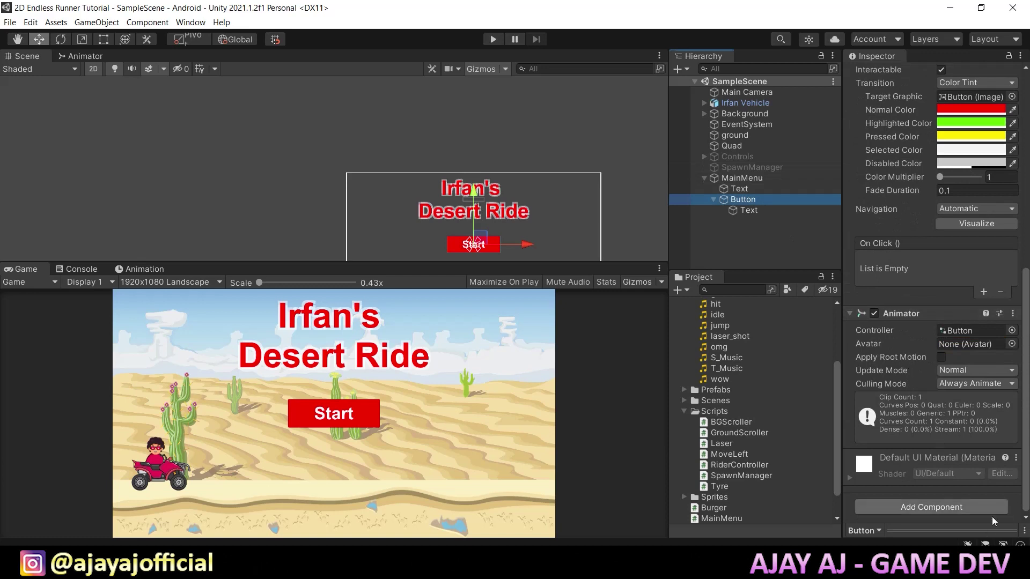
{"action": "left_click", "coordinate": [984, 292]}
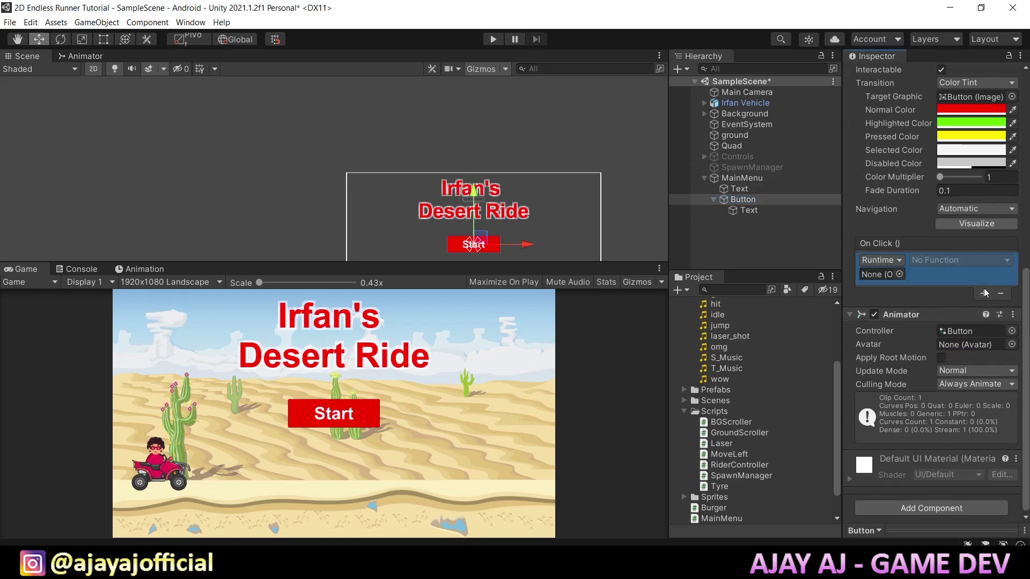
{"action": "left_click", "coordinate": [778, 180]}
{"action": "left_click_drag", "start_coordinate": [780, 187], "coordinate": [881, 275]}
{"action": "left_click", "coordinate": [964, 267]}
{"action": "mouse_move", "coordinate": [963, 356]}
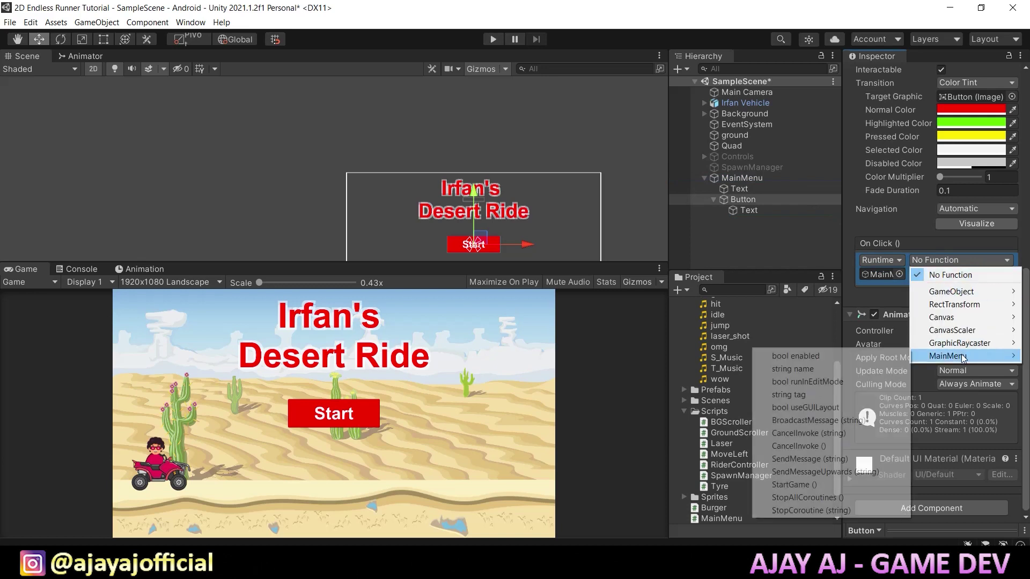
{"action": "left_click", "coordinate": [812, 484]}
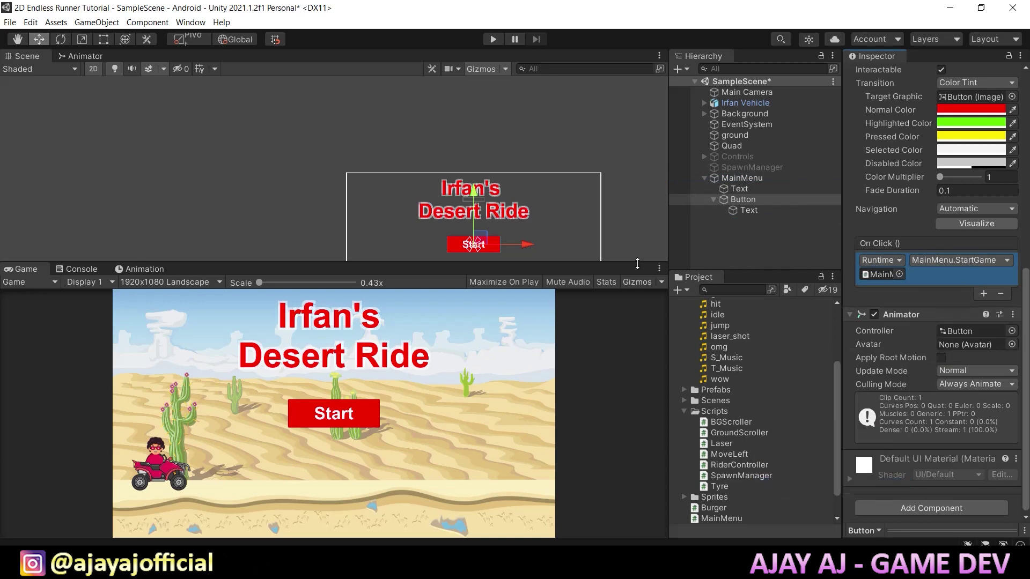
{"action": "key", "text": "ctrl+s"}
Play-test the game by starting it from the menu and trying both on-screen control buttons, and stop play mode.
{"action": "left_click", "coordinate": [493, 42]}
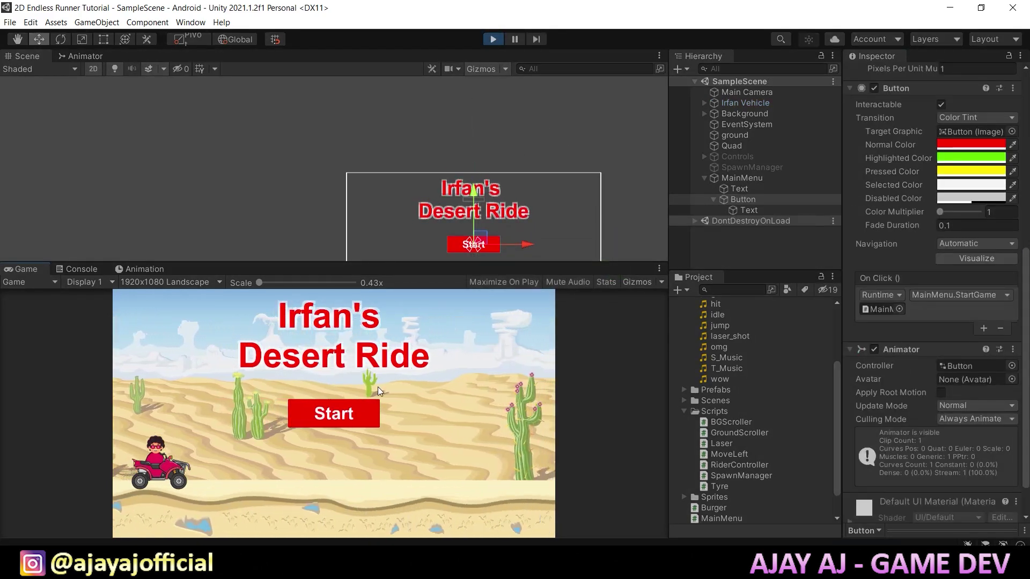
{"action": "left_click", "coordinate": [346, 413]}
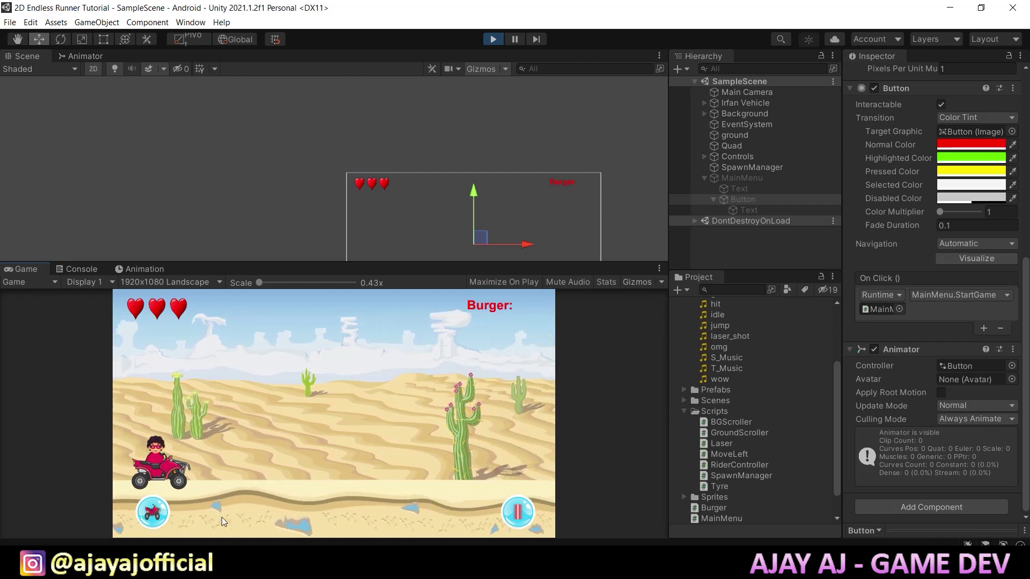
{"action": "left_click", "coordinate": [529, 514]}
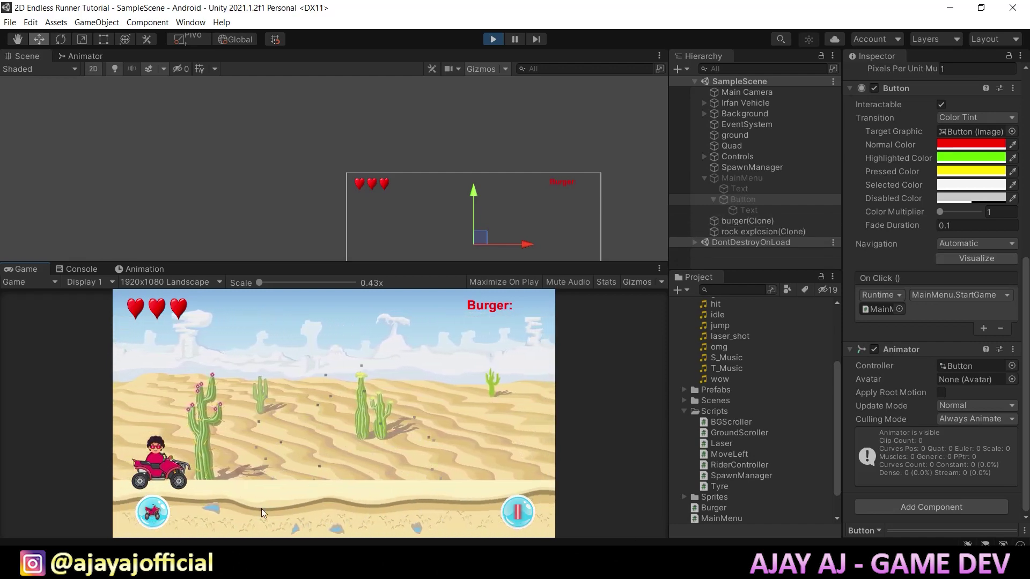
{"action": "left_click", "coordinate": [166, 515]}
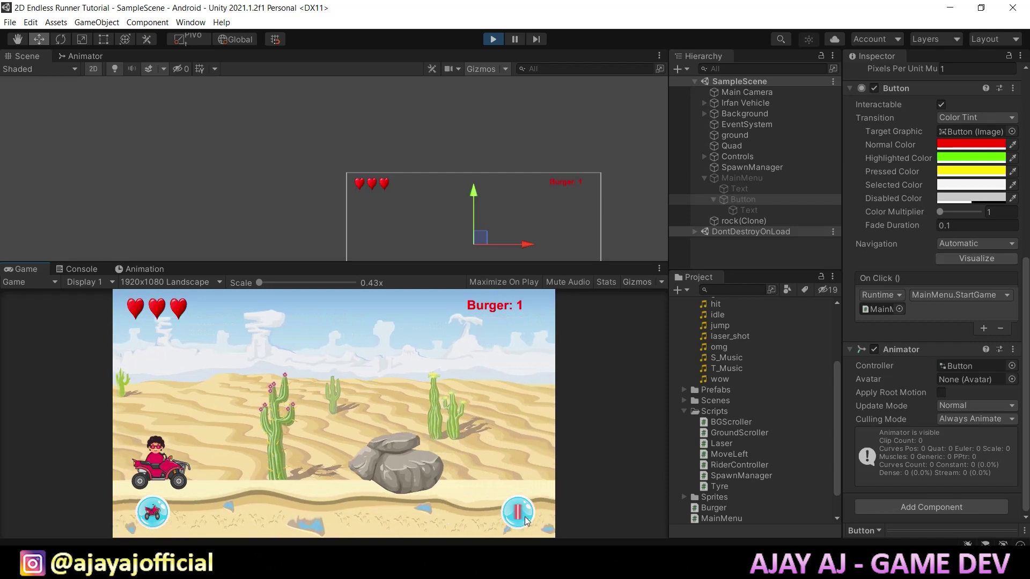
{"action": "key", "text": "ctrl+p"}
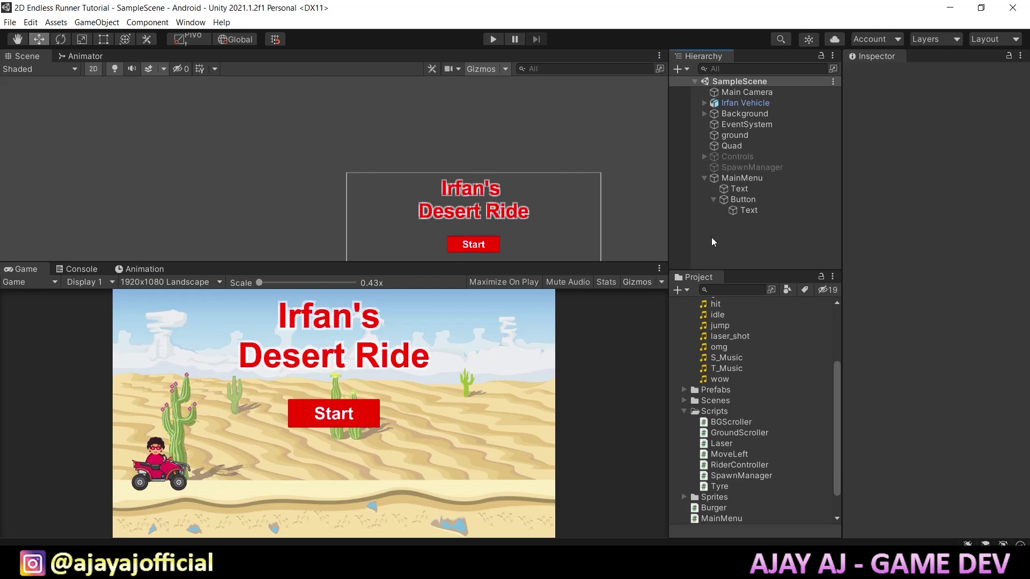
Create an empty object named BGMusic at the root of the scene.
{"action": "right_click", "coordinate": [733, 224]}
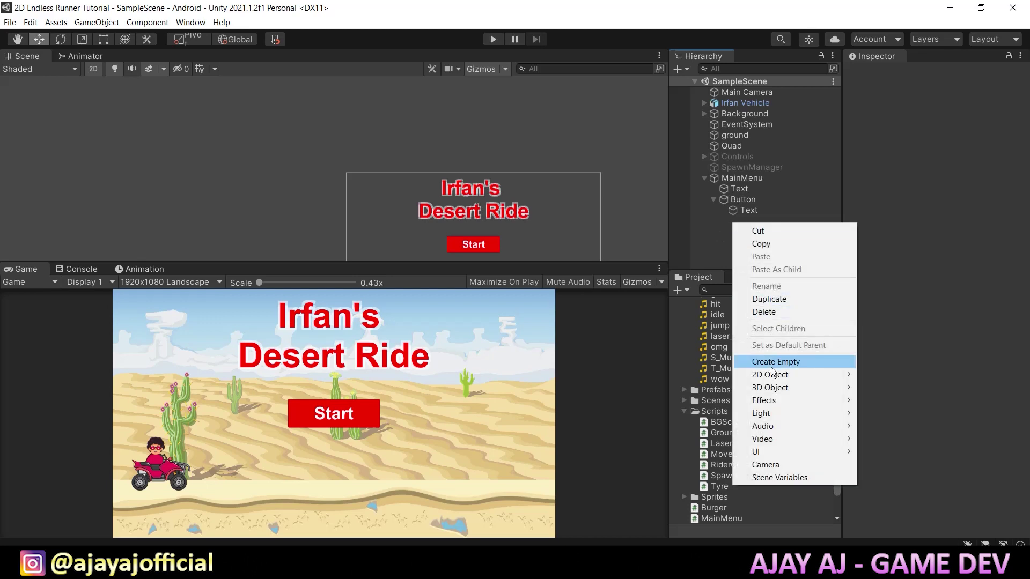
{"action": "left_click", "coordinate": [771, 365]}
{"action": "type", "text": "BGMusic"}
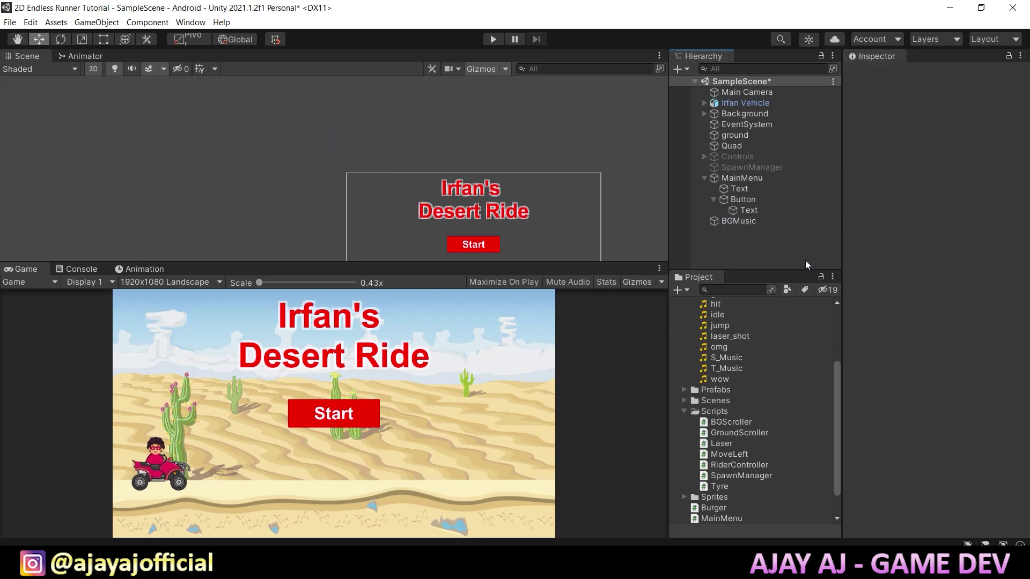
{"action": "key", "text": "Return"}
Add an Audio Source to BGMusic, assign T_Music as its audio clip and enable Loop.
{"action": "left_click", "coordinate": [902, 178]}
{"action": "type", "text": "au"}
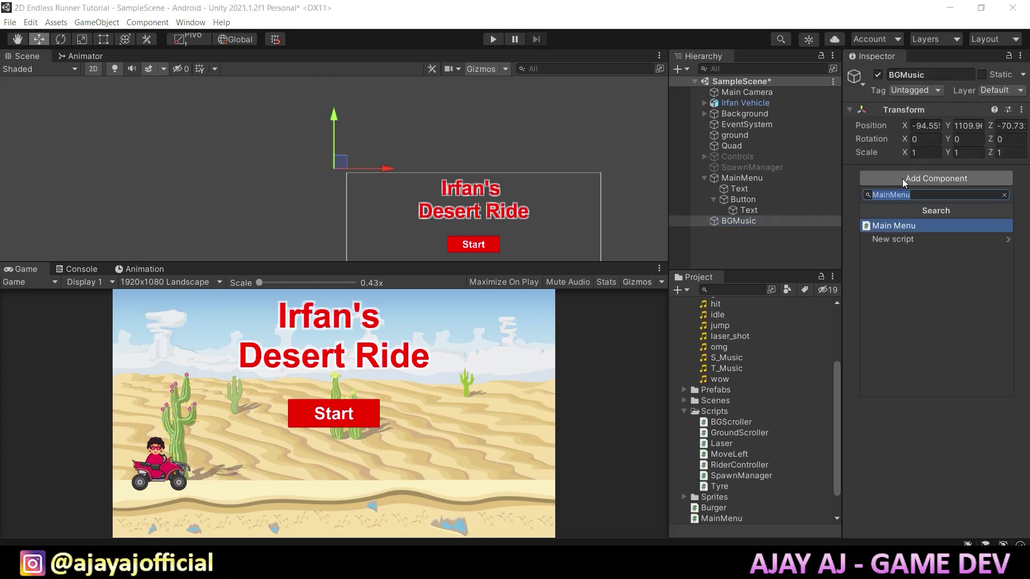
{"action": "left_click", "coordinate": [897, 333]}
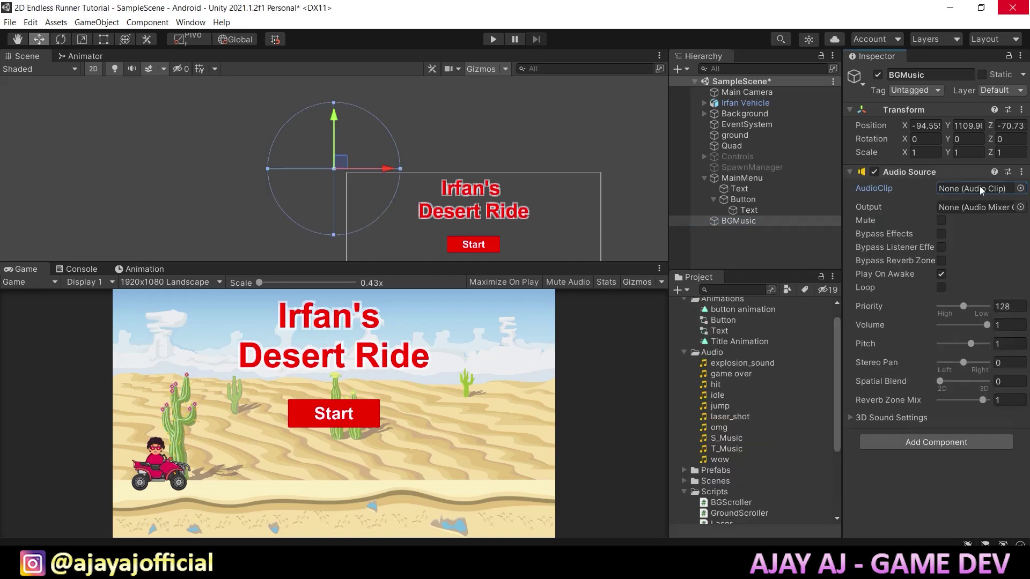
{"action": "left_click", "coordinate": [733, 449]}
{"action": "left_click_drag", "start_coordinate": [737, 452], "coordinate": [950, 185]}
{"action": "left_click", "coordinate": [942, 288]}
Run the game to test the looping background music.
{"action": "left_click", "coordinate": [495, 44]}
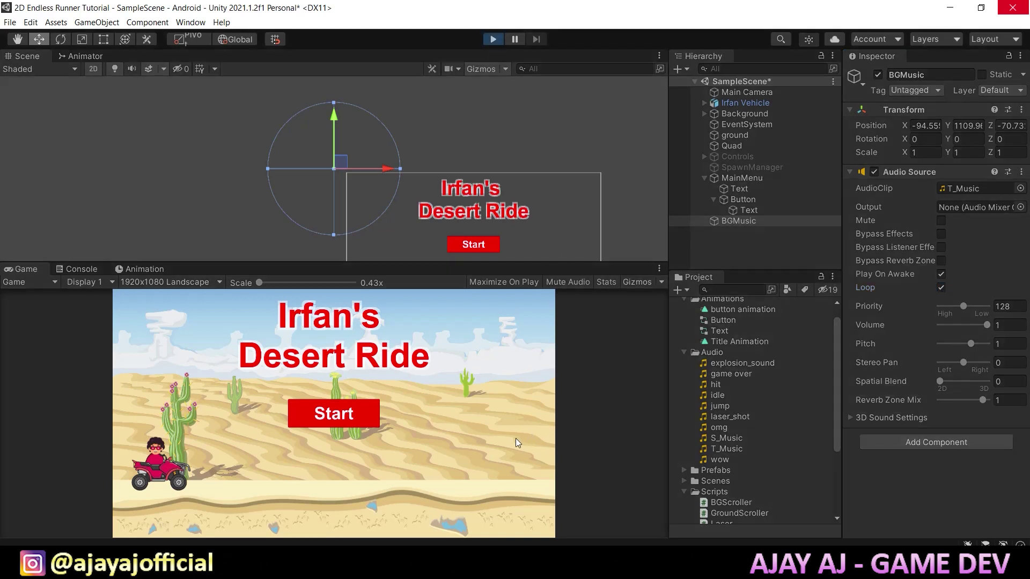